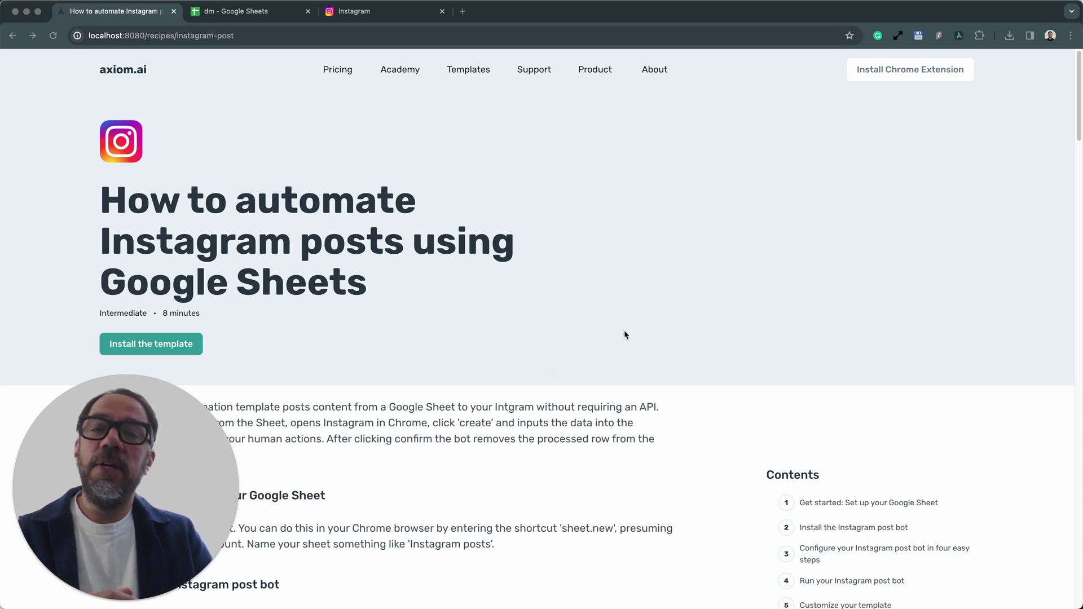
Step: Open Instagram's Create > Post dialog, close it again, and return to the dm spreadsheet
{"action": "left_click", "coordinate": [250, 15]}
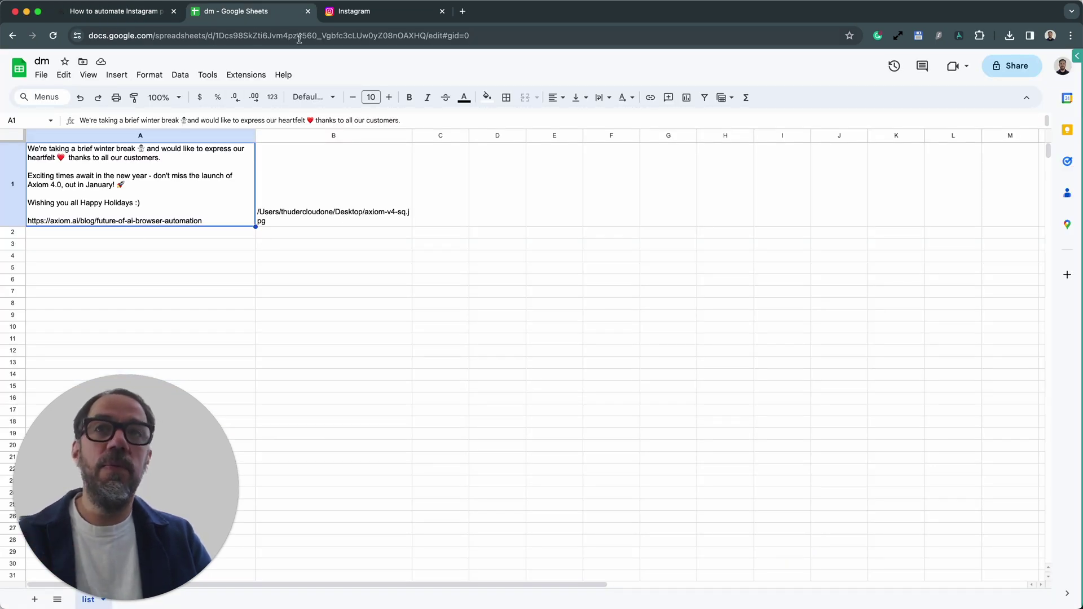
{"action": "left_click", "coordinate": [374, 21]}
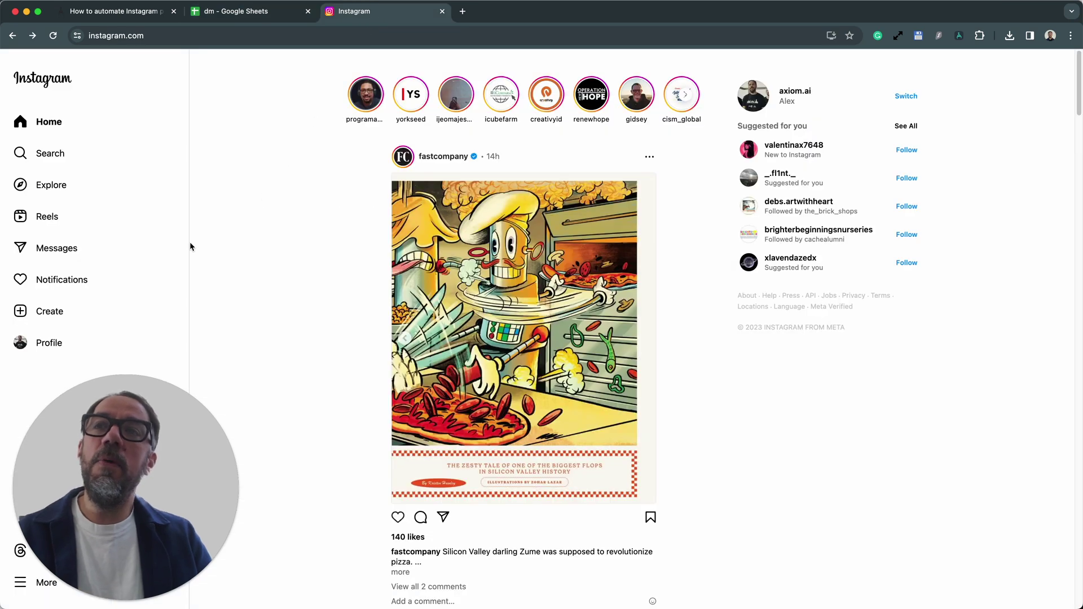
{"action": "left_click", "coordinate": [61, 314]}
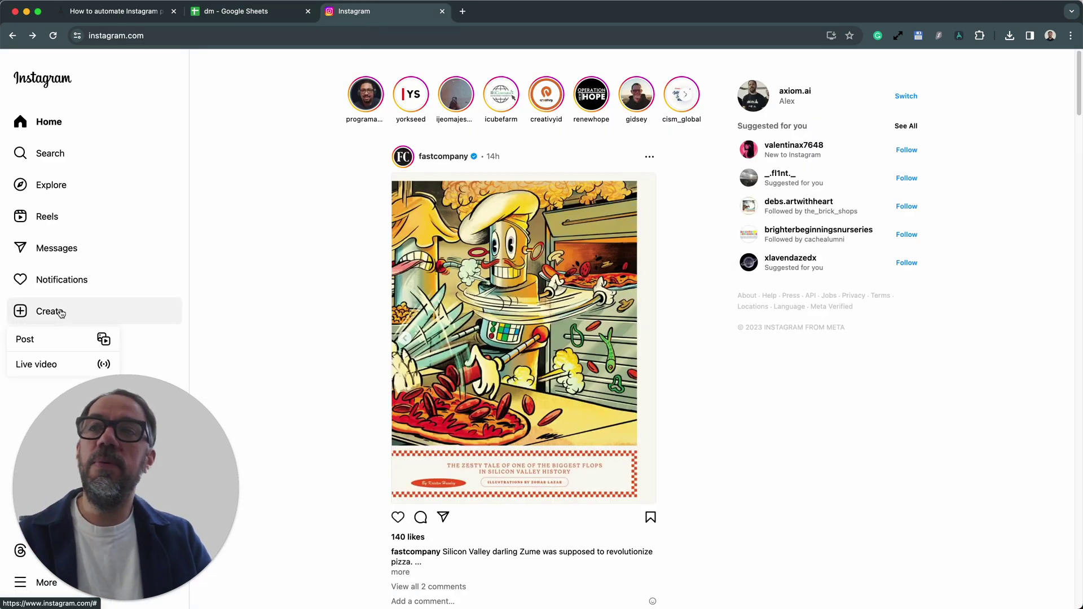
{"action": "left_click", "coordinate": [55, 343]}
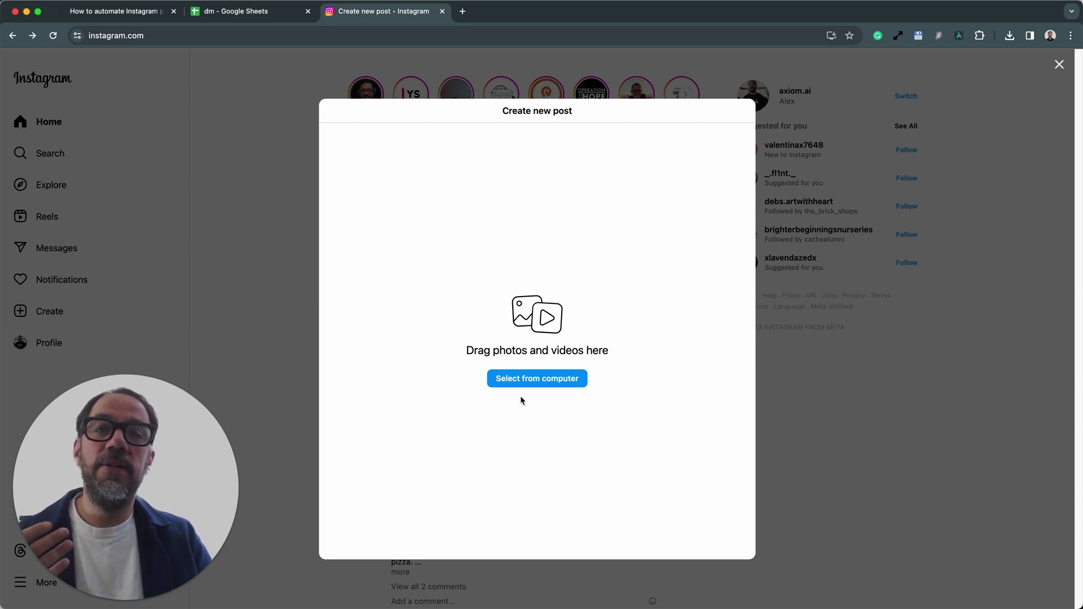
{"action": "left_click", "coordinate": [802, 355]}
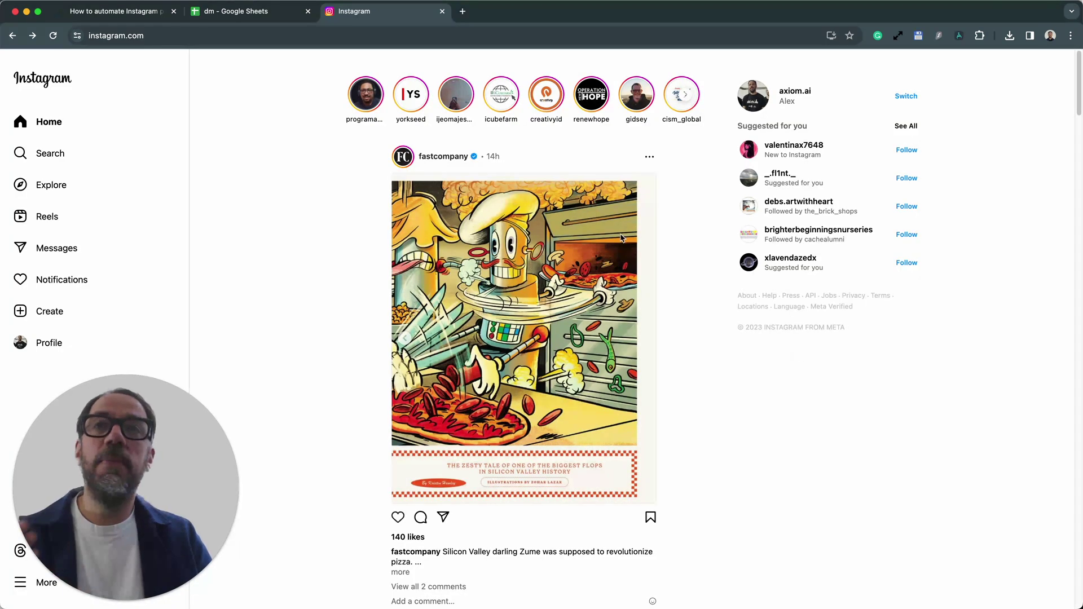
{"action": "left_click", "coordinate": [263, 14]}
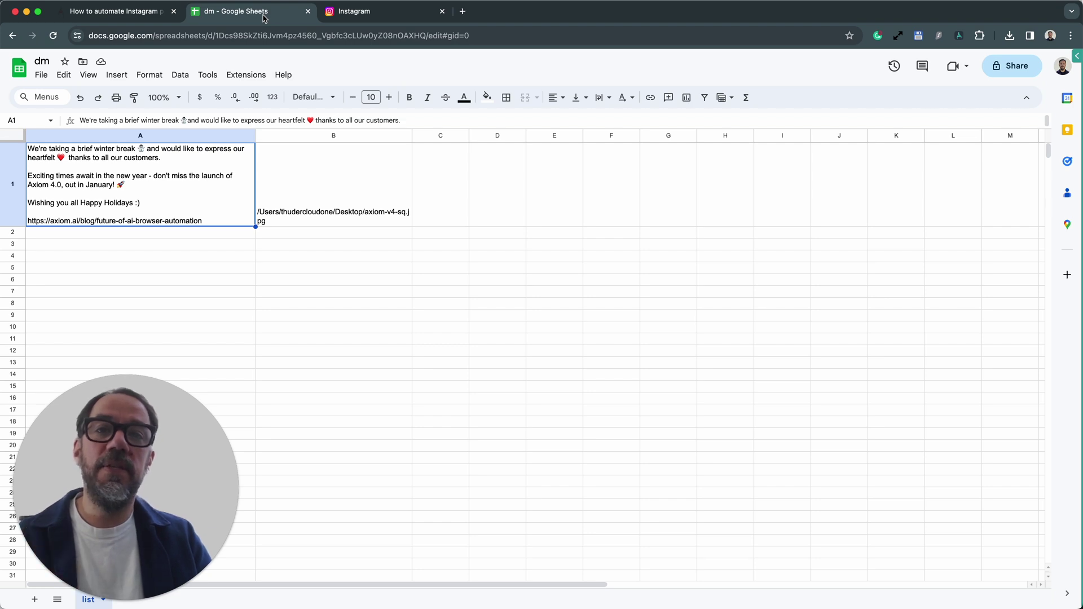
Step: Scroll through the Axiom recipe article's installation instructions
{"action": "left_click", "coordinate": [147, 13]}
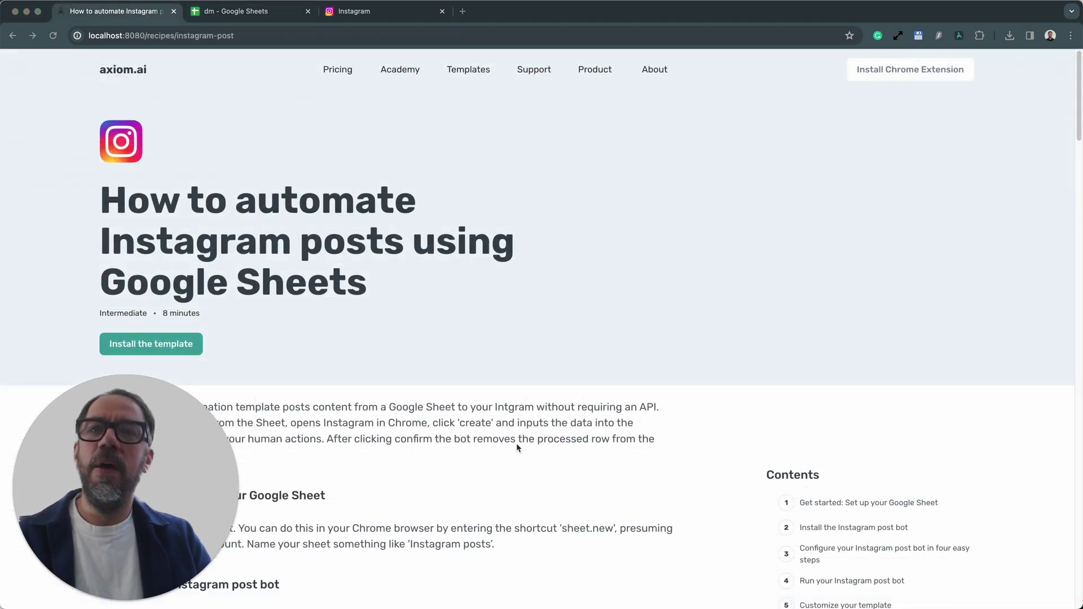
{"action": "scroll", "coordinate": [516, 446], "scroll_direction": "down", "scroll_amount": 4}
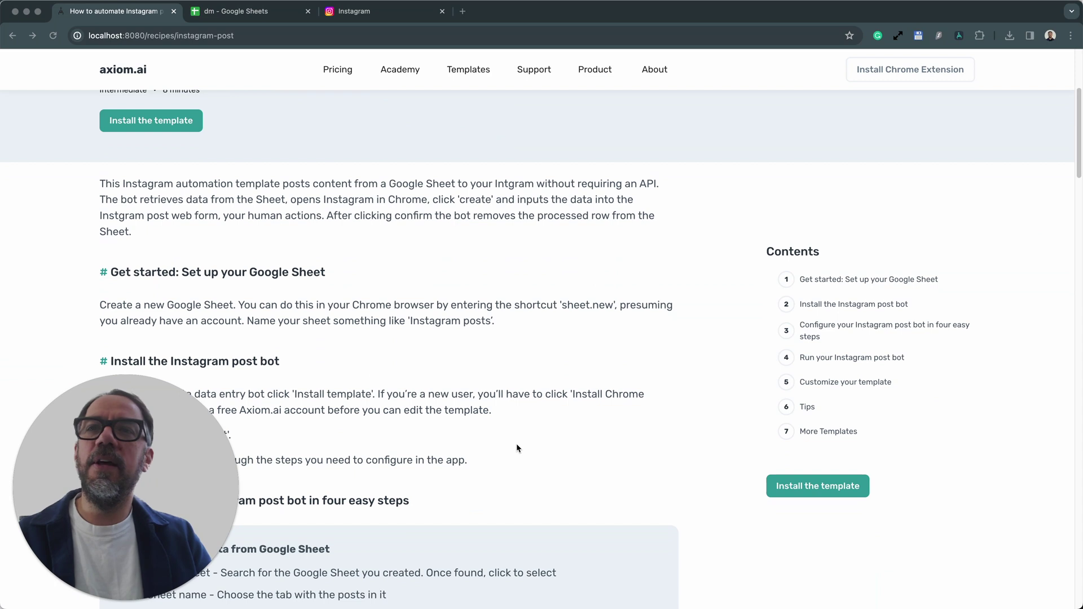
{"action": "scroll", "coordinate": [517, 449], "scroll_direction": "down", "scroll_amount": 1}
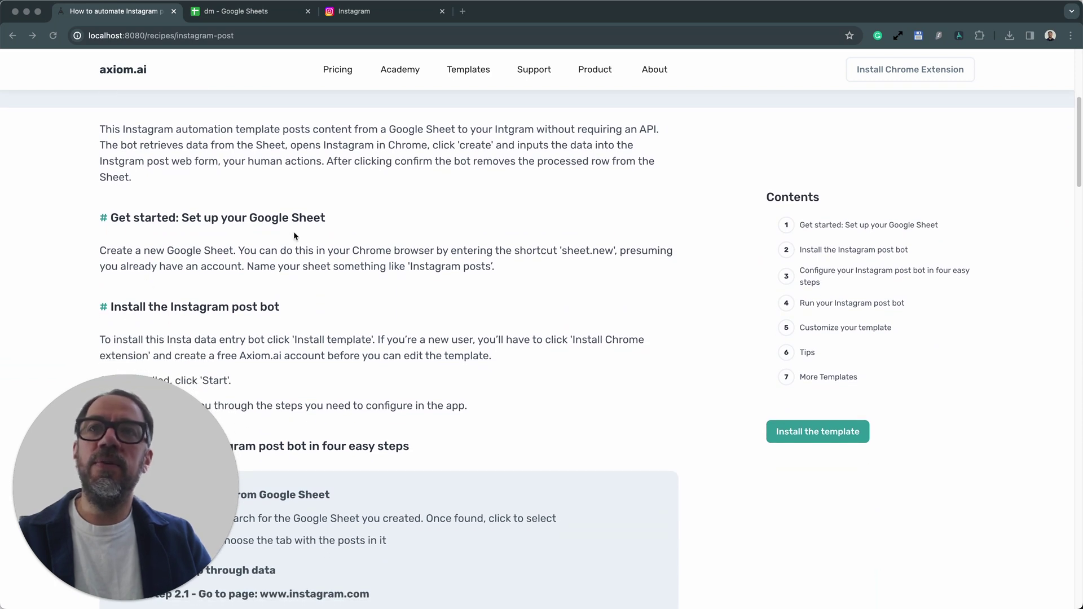
Step: Inspect the dm sheet's post caption in A1 and image path in B1
{"action": "left_click", "coordinate": [246, 11]}
{"action": "left_click", "coordinate": [137, 259]}
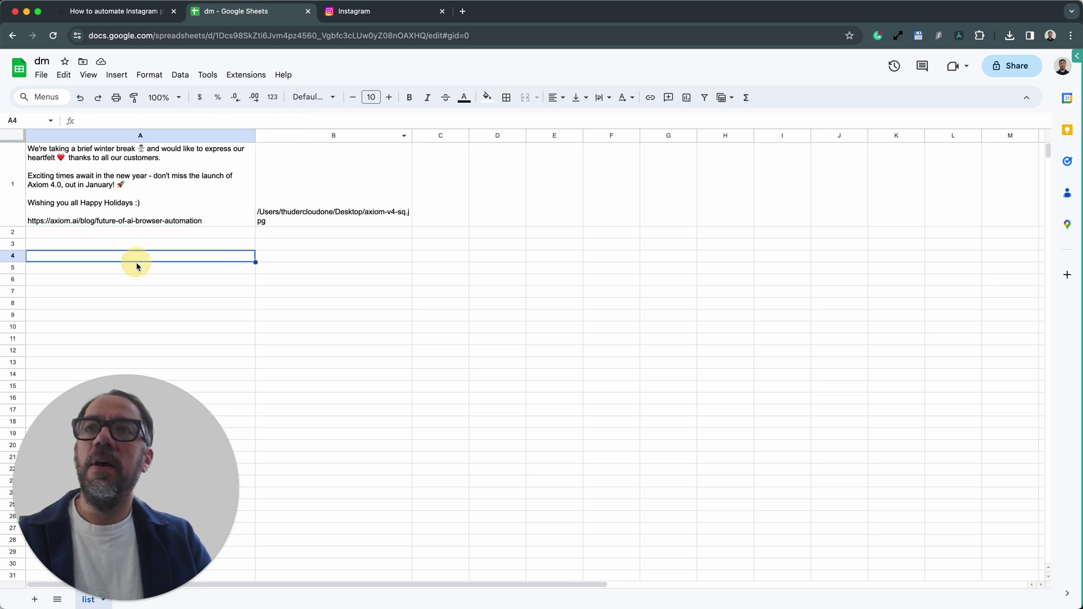
{"action": "left_click", "coordinate": [206, 181]}
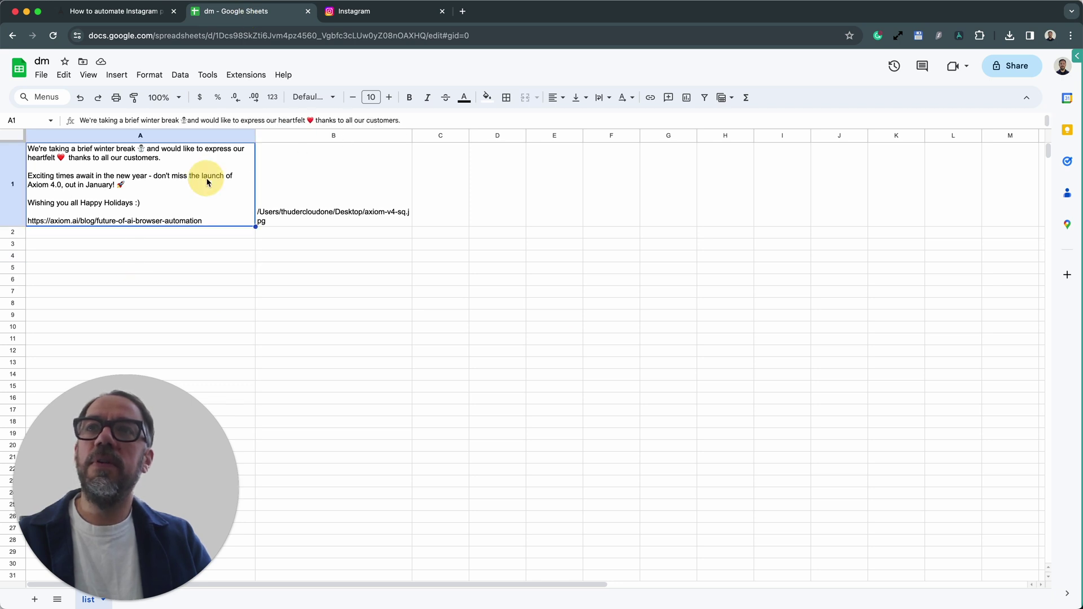
{"action": "left_click", "coordinate": [325, 169]}
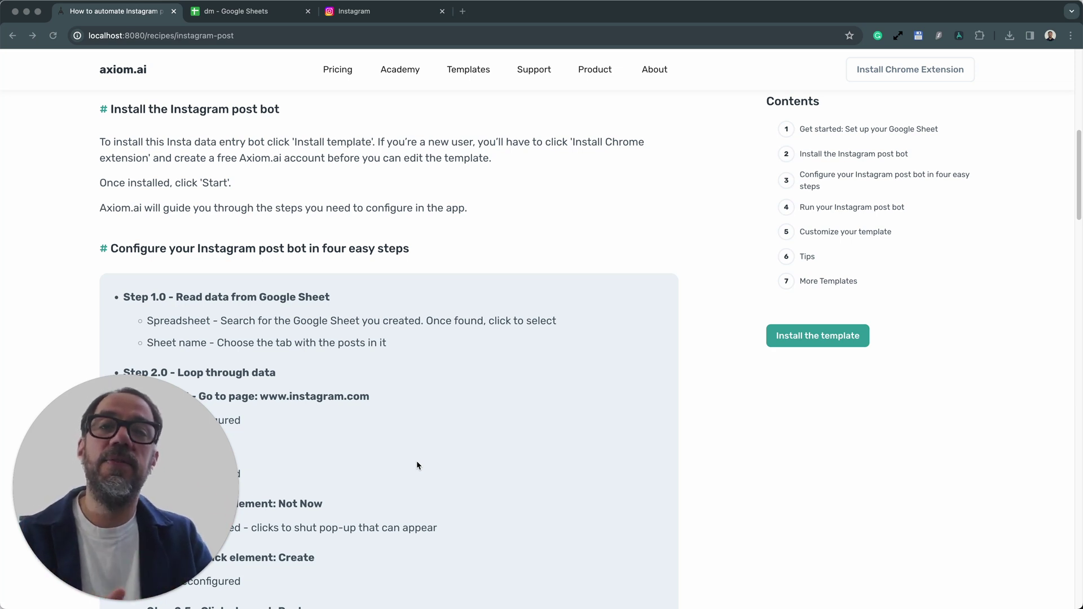
Step: Scroll to the article's configure section and open the Instagram post bot in the Axiom editor
{"action": "scroll", "coordinate": [417, 465], "scroll_direction": "down", "scroll_amount": 3}
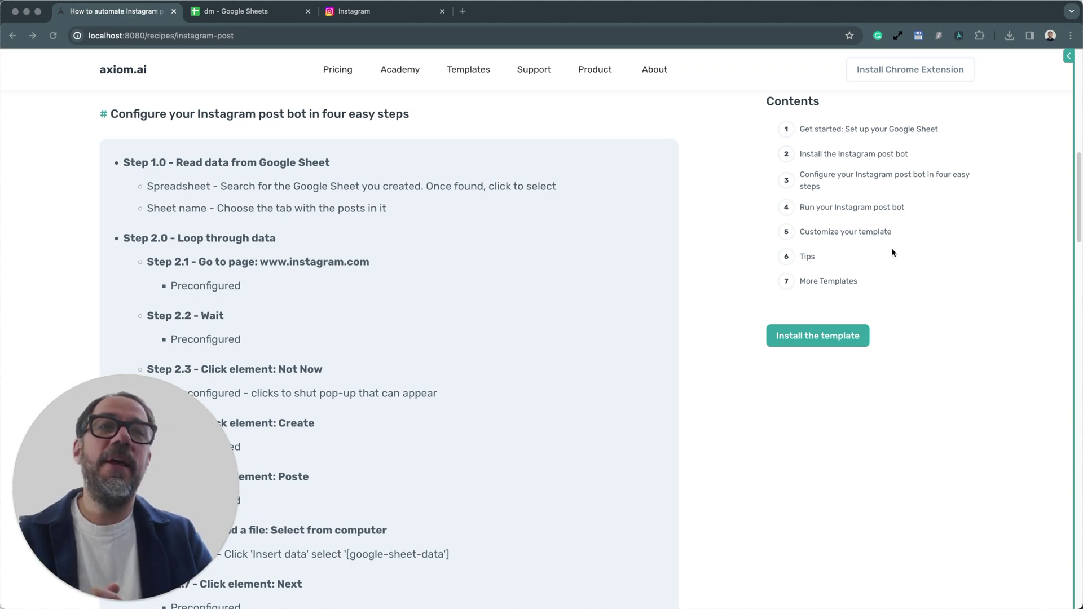
{"action": "left_click", "coordinate": [1055, 60]}
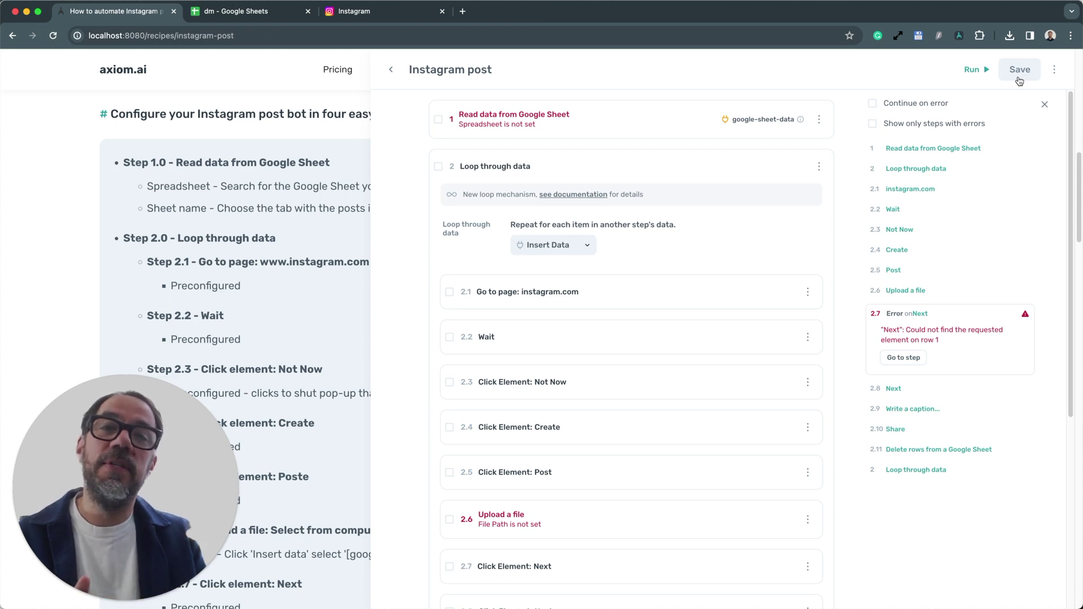
Step: Save the bot and set step 1 'Read data from Google Sheet' to the dm spreadsheet
{"action": "left_click", "coordinate": [1020, 70]}
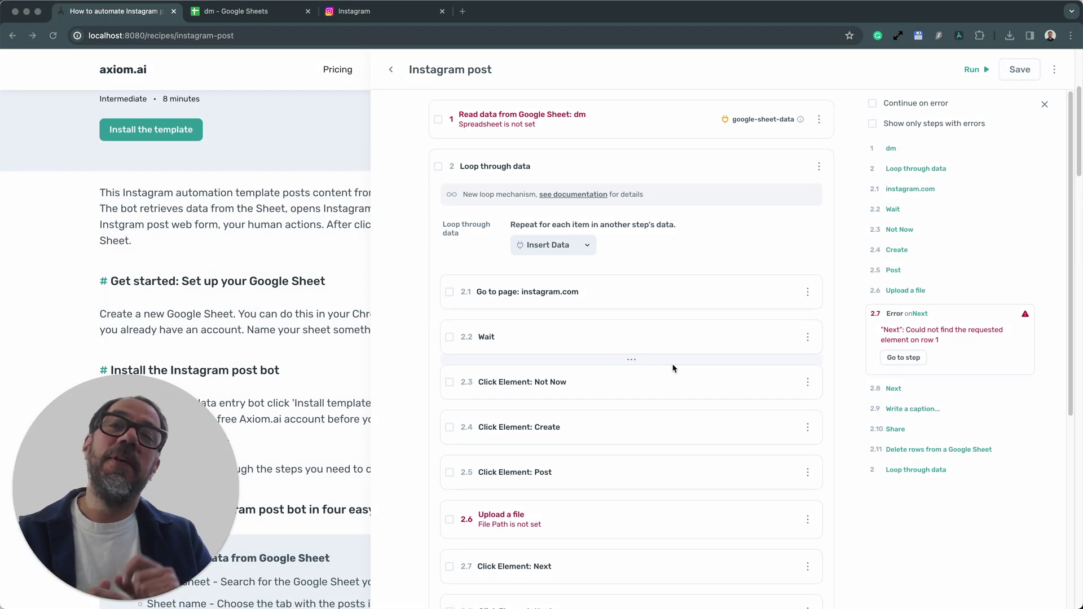
{"action": "left_click", "coordinate": [619, 131]}
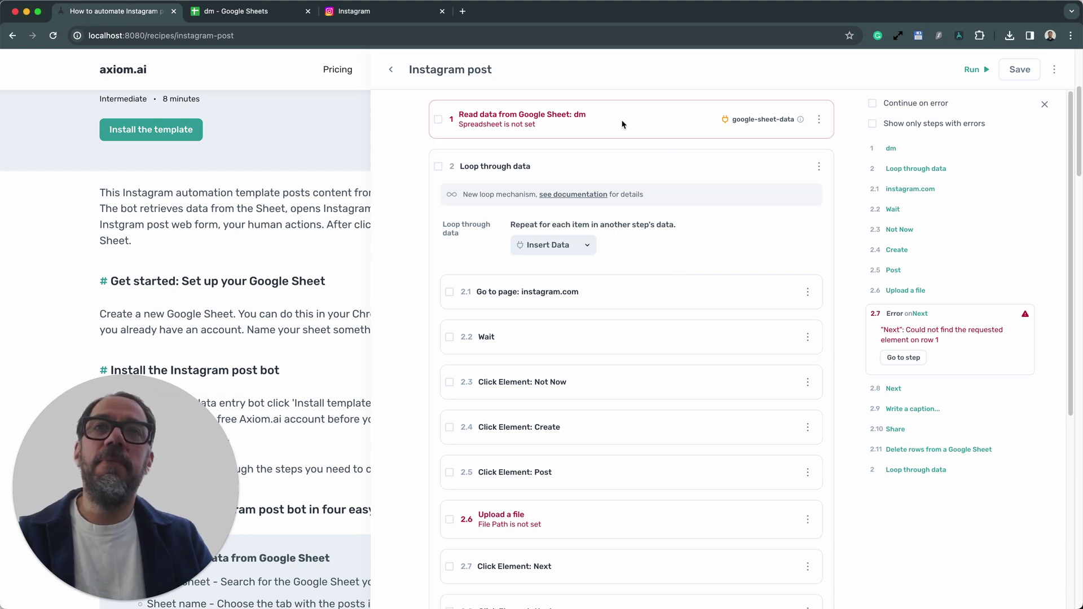
{"action": "left_click", "coordinate": [625, 124]}
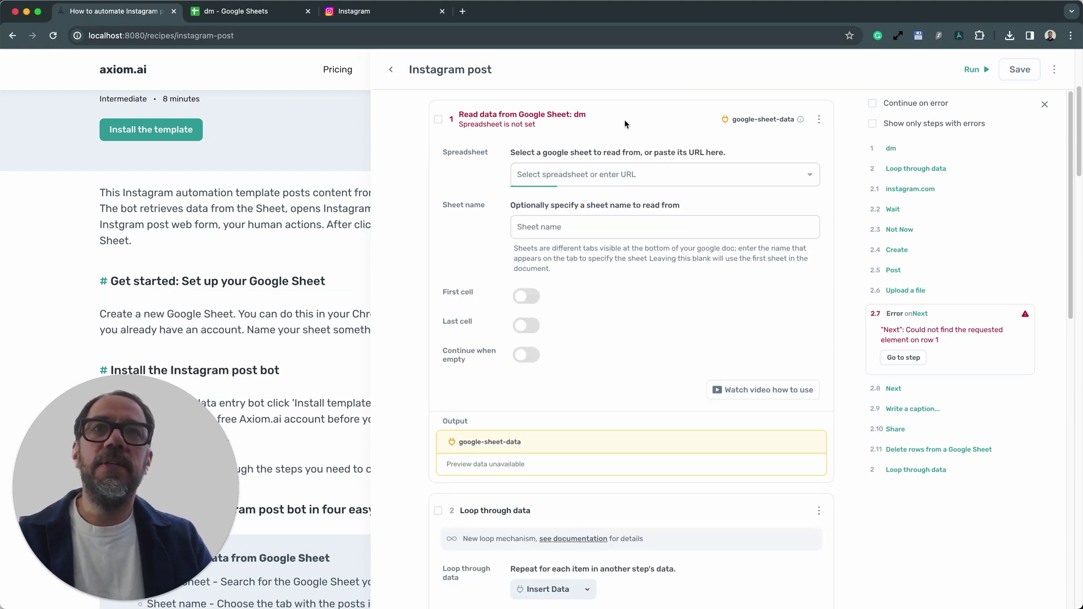
{"action": "left_click", "coordinate": [563, 175]}
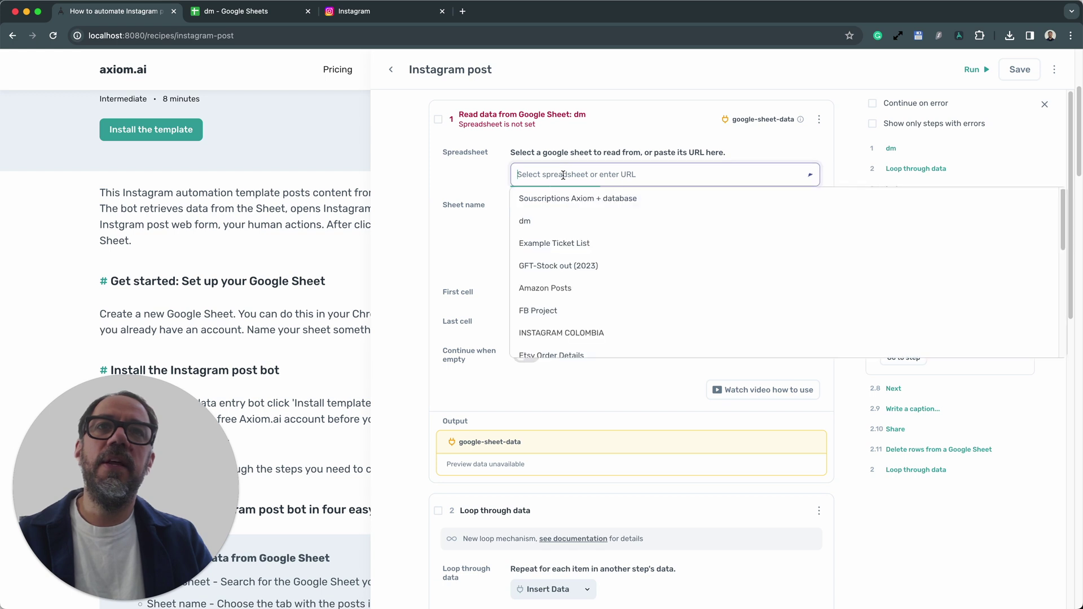
{"action": "left_click", "coordinate": [553, 220]}
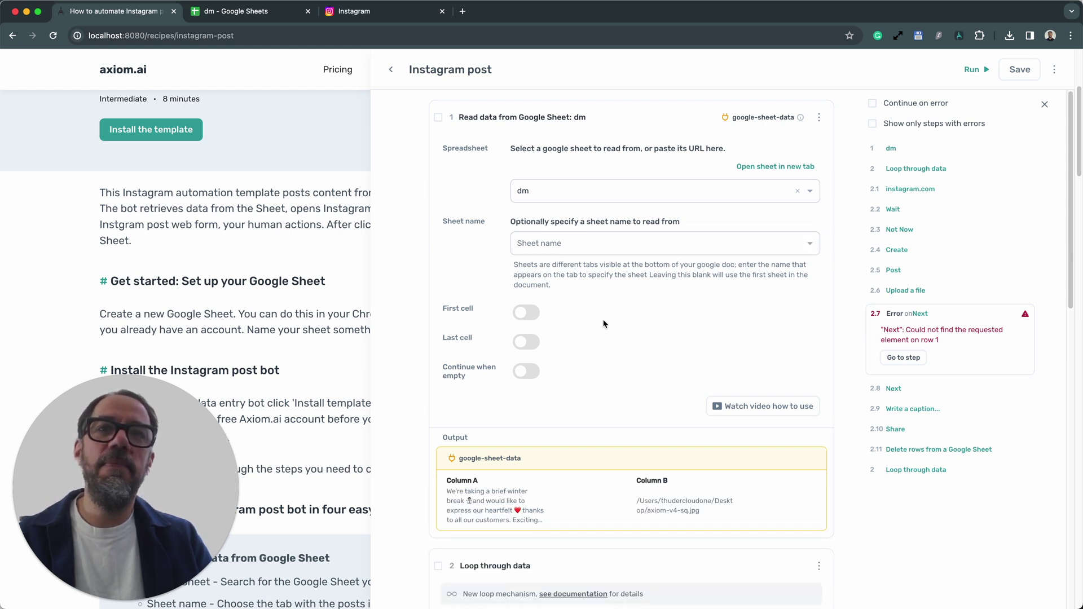
{"action": "scroll", "coordinate": [632, 344], "scroll_direction": "down", "scroll_amount": 3}
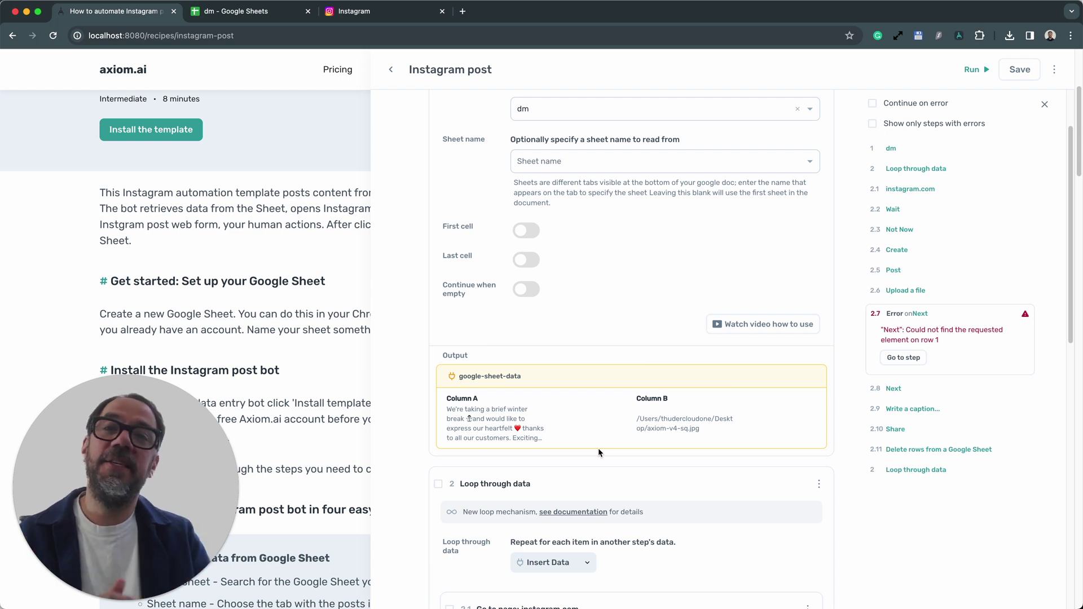
{"action": "scroll", "coordinate": [660, 412], "scroll_direction": "up", "scroll_amount": 5}
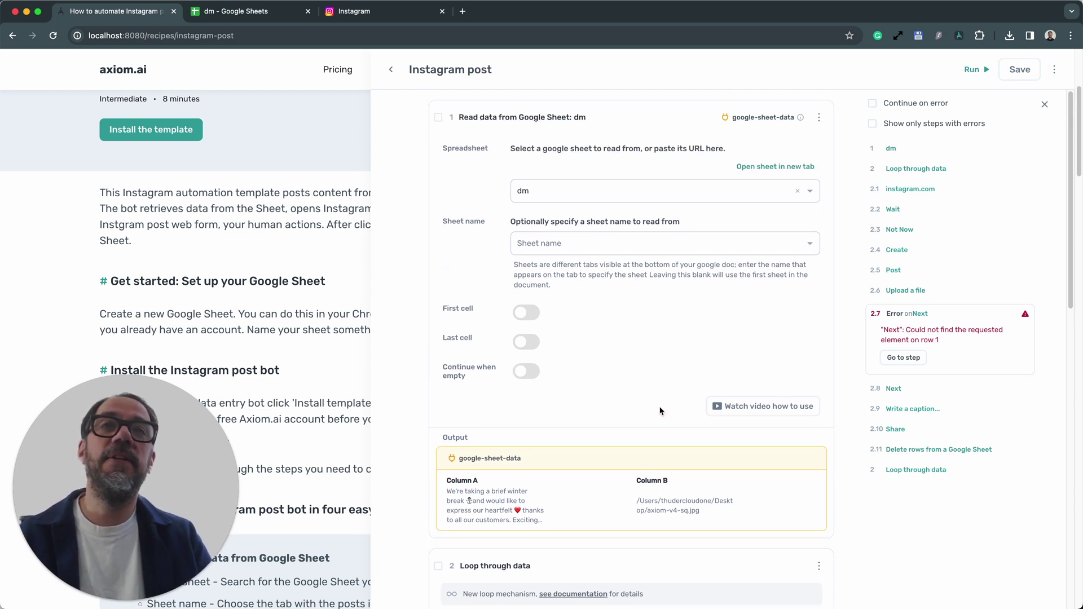
Step: Collapse step 1 and review the Loop through data sub-steps 2.1 to 2.11
{"action": "left_click", "coordinate": [646, 119]}
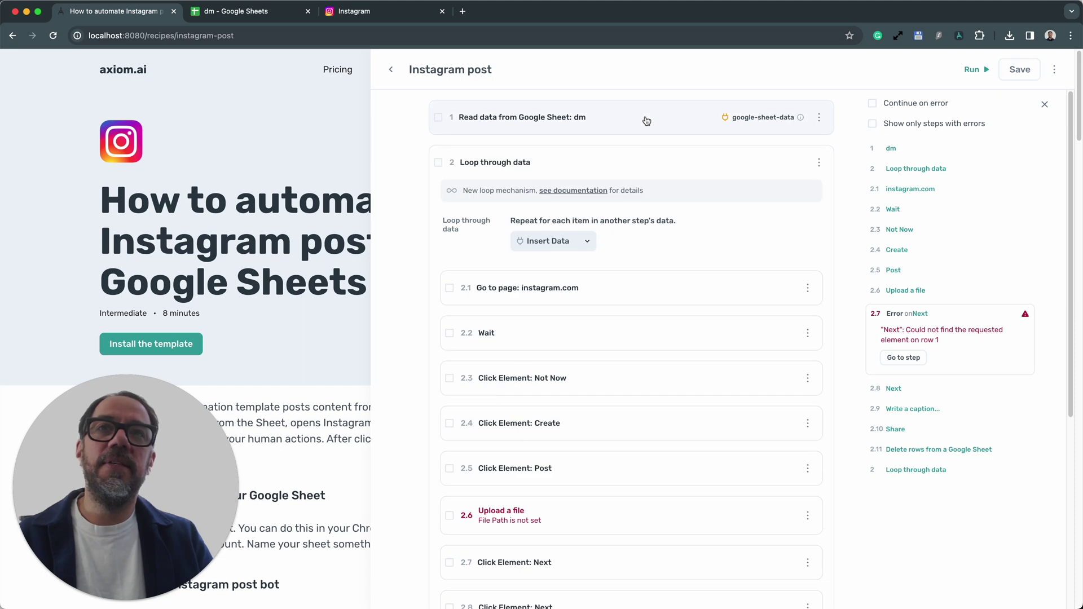
{"action": "scroll", "coordinate": [634, 299], "scroll_direction": "down", "scroll_amount": 1}
{"action": "scroll", "coordinate": [634, 300], "scroll_direction": "down", "scroll_amount": 3}
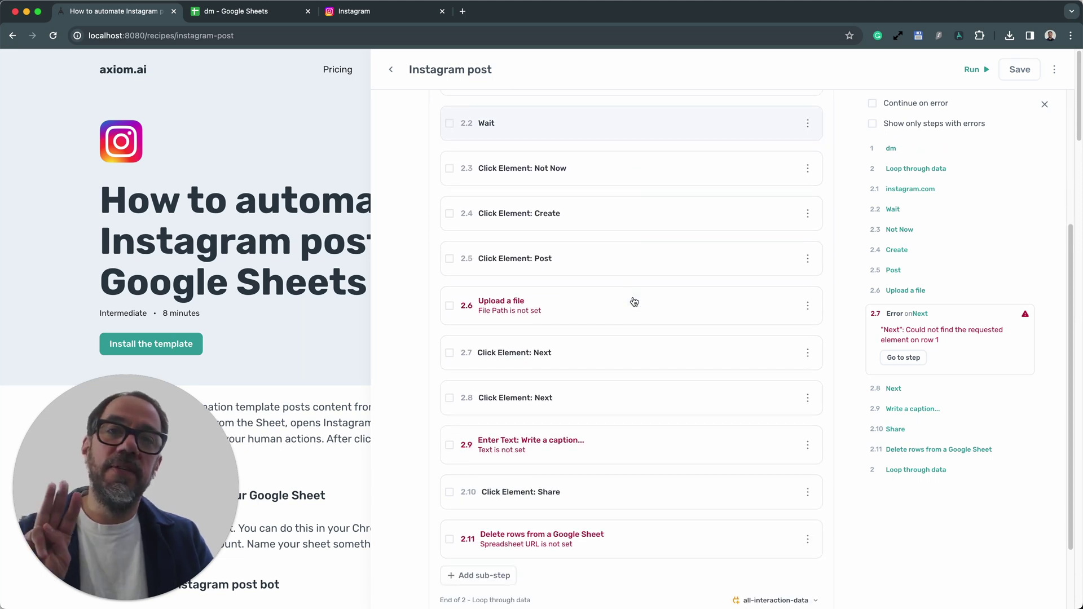
{"action": "scroll", "coordinate": [634, 301], "scroll_direction": "down", "scroll_amount": 2}
{"action": "scroll", "coordinate": [634, 301], "scroll_direction": "up", "scroll_amount": 5}
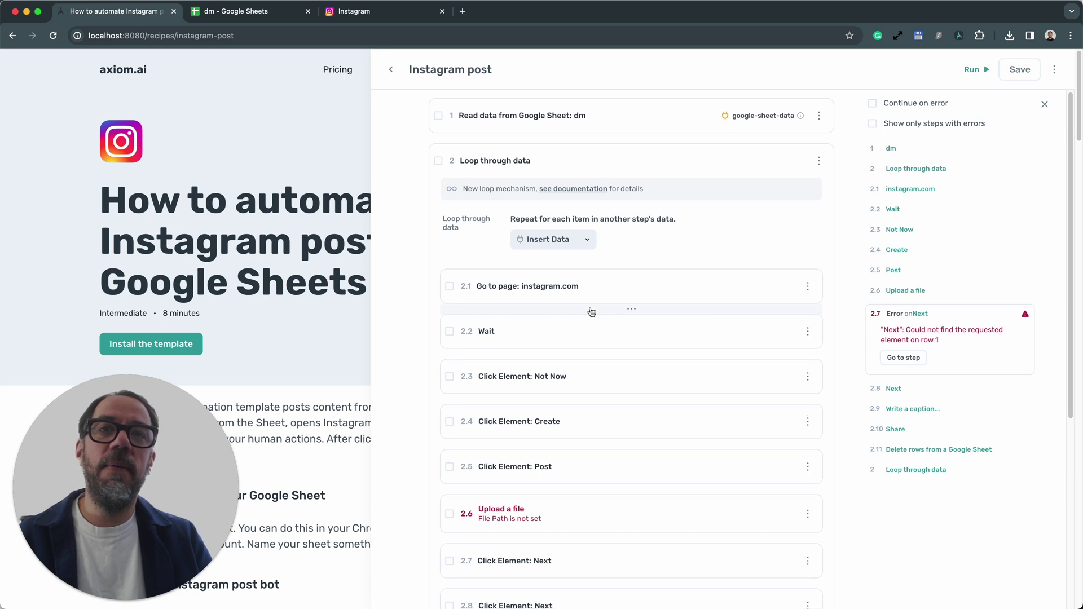
{"action": "scroll", "coordinate": [590, 310], "scroll_direction": "down", "scroll_amount": 2}
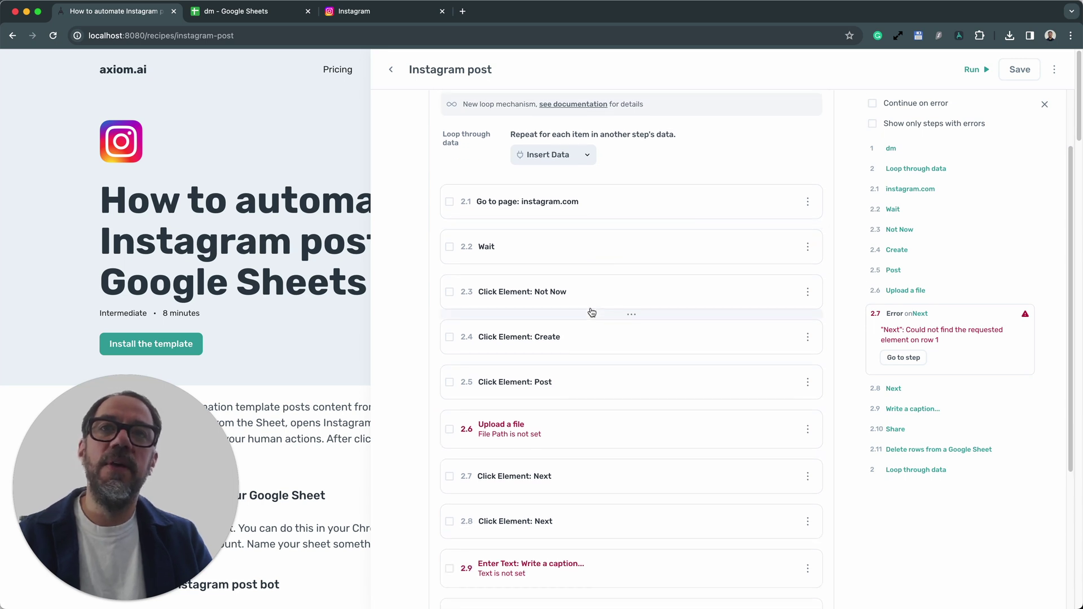
{"action": "scroll", "coordinate": [550, 377], "scroll_direction": "down", "scroll_amount": 2}
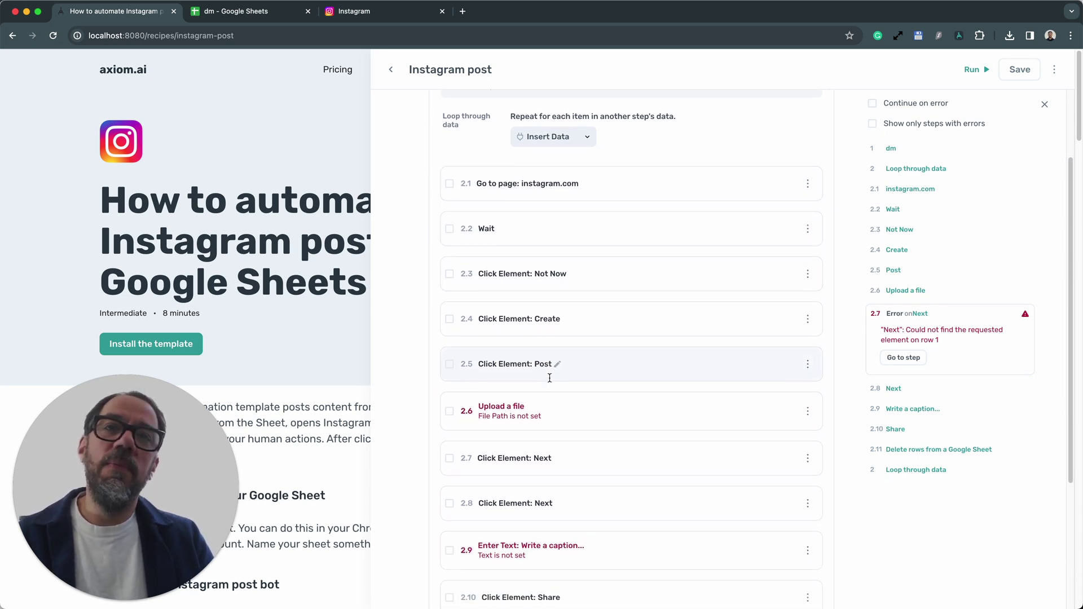
{"action": "scroll", "coordinate": [550, 377], "scroll_direction": "up", "scroll_amount": 1}
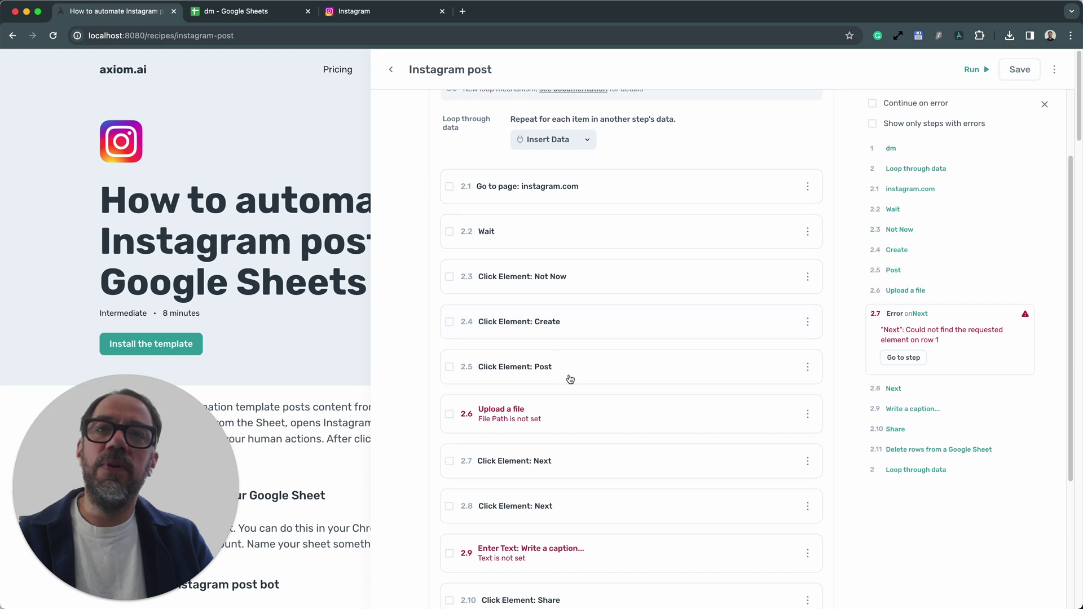
{"action": "scroll", "coordinate": [590, 409], "scroll_direction": "down", "scroll_amount": 1}
{"action": "scroll", "coordinate": [590, 409], "scroll_direction": "down", "scroll_amount": 3}
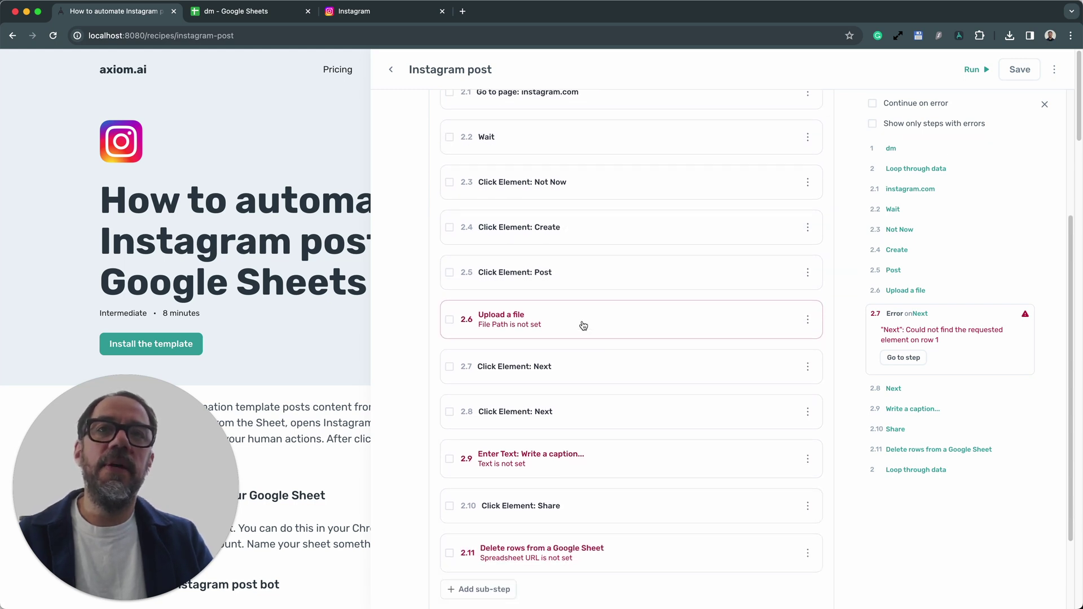
{"action": "scroll", "coordinate": [584, 310], "scroll_direction": "up", "scroll_amount": 2}
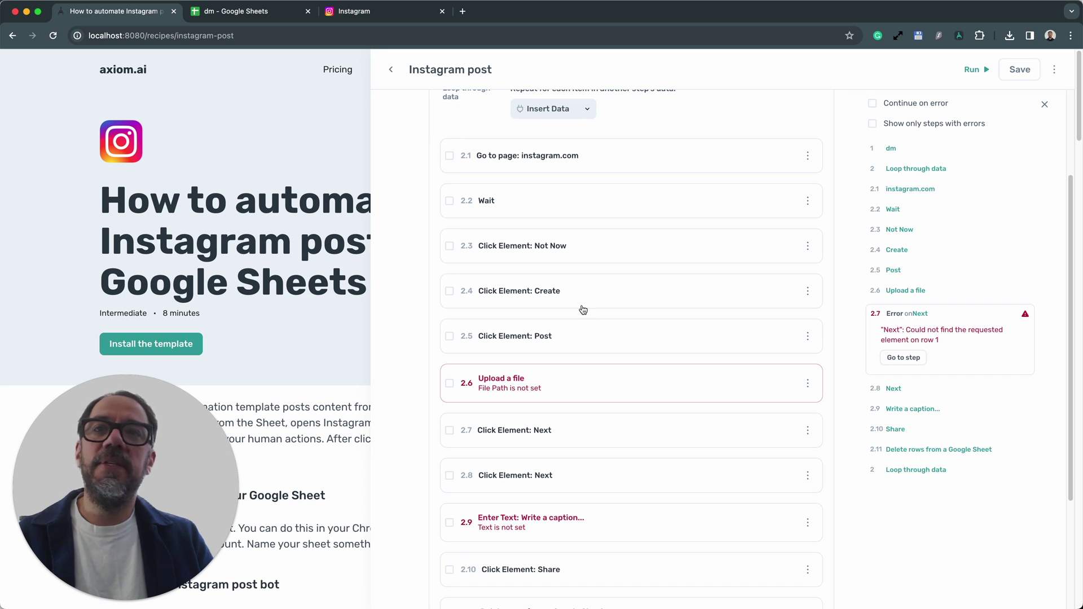
{"action": "scroll", "coordinate": [564, 365], "scroll_direction": "up", "scroll_amount": 1}
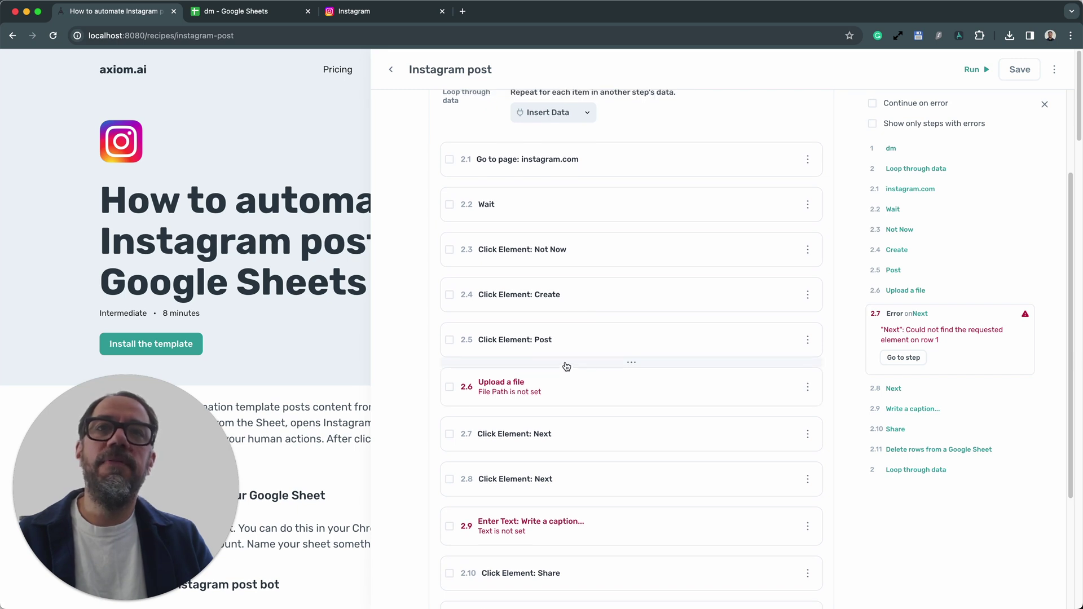
Step: Set the Upload a file step's file path to Column B of google-sheet-data
{"action": "left_click", "coordinate": [599, 395]}
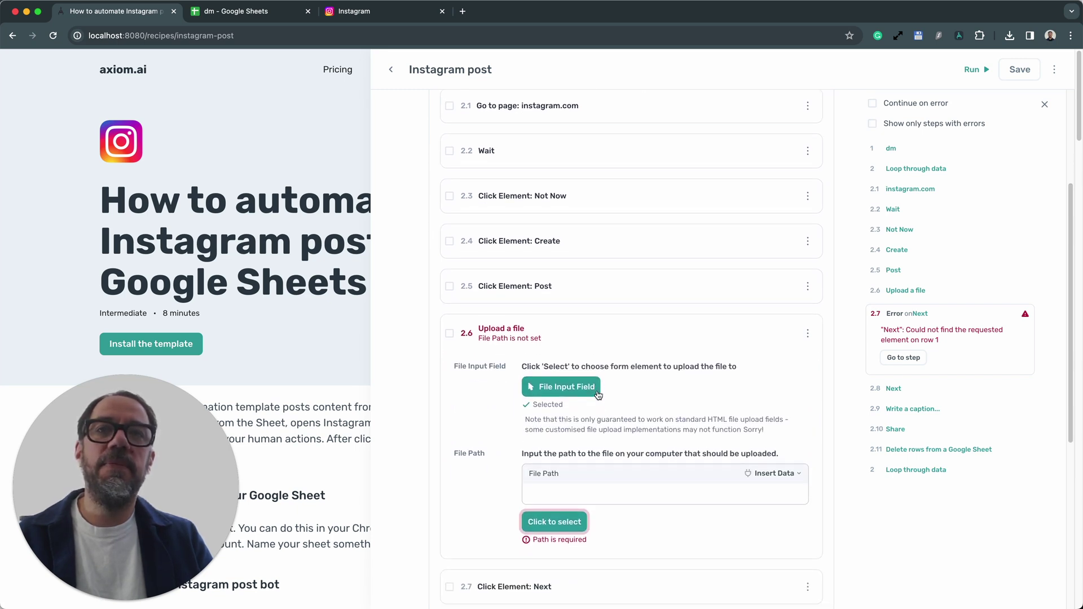
{"action": "scroll", "coordinate": [598, 395], "scroll_direction": "down", "scroll_amount": 2}
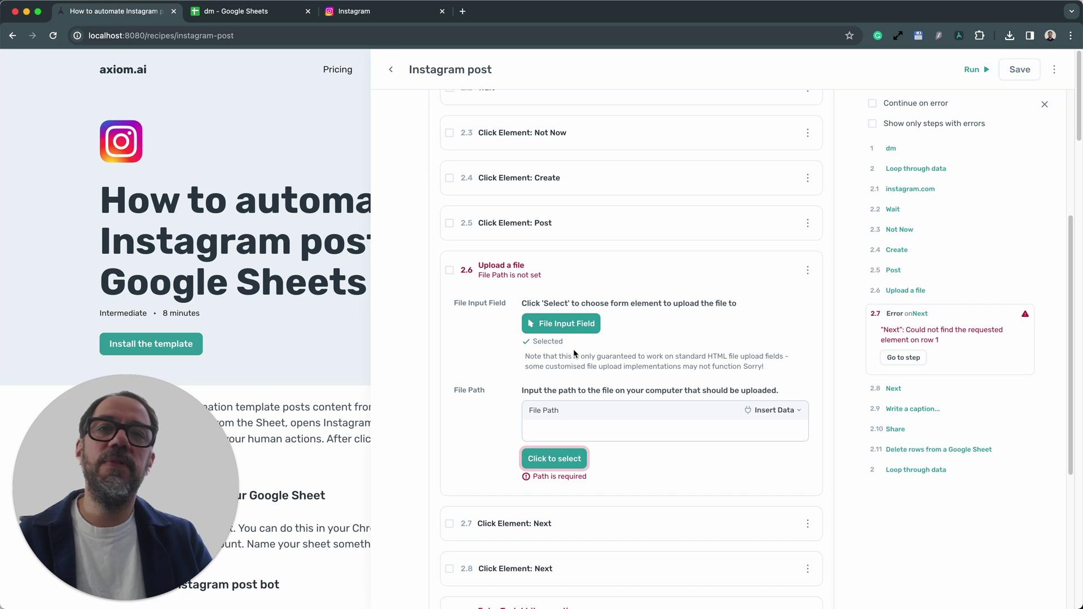
{"action": "scroll", "coordinate": [575, 354], "scroll_direction": "down", "scroll_amount": 1}
{"action": "scroll", "coordinate": [575, 353], "scroll_direction": "down", "scroll_amount": 2}
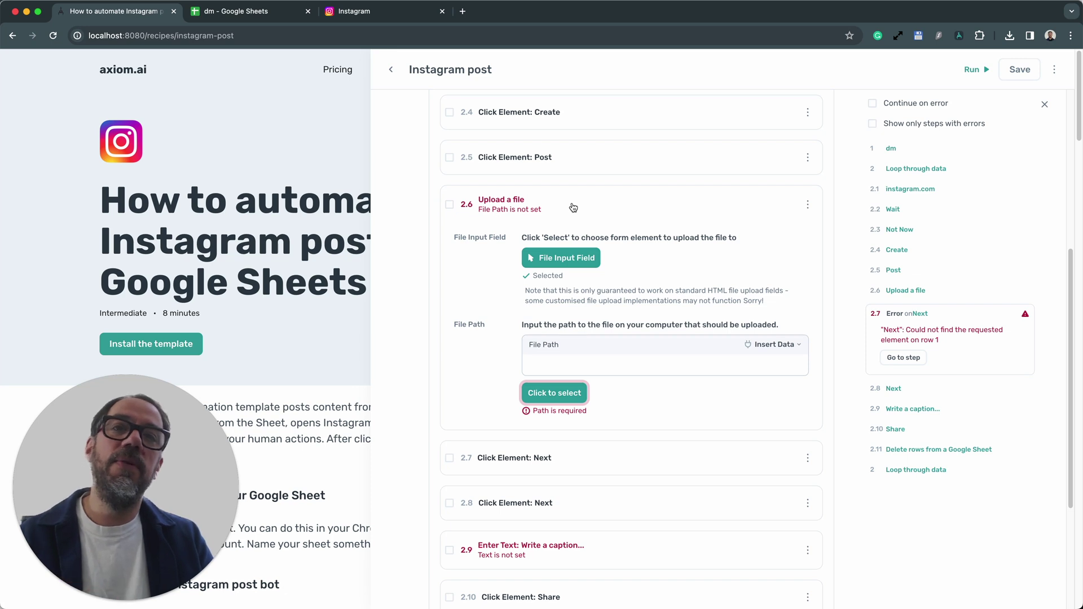
{"action": "left_click", "coordinate": [580, 357]}
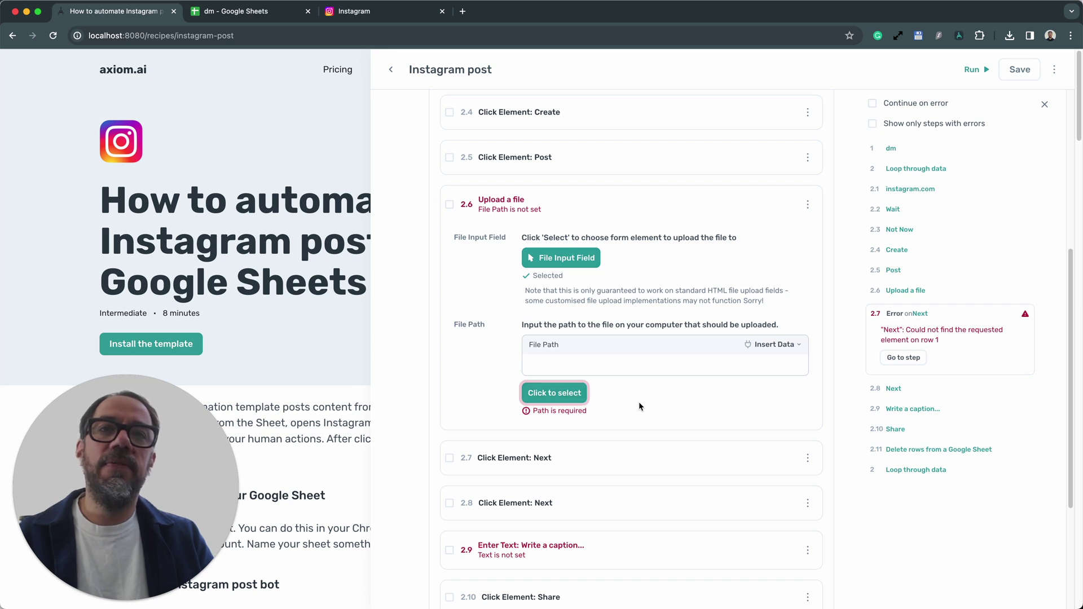
{"action": "left_click", "coordinate": [776, 354]}
{"action": "left_click", "coordinate": [680, 382]}
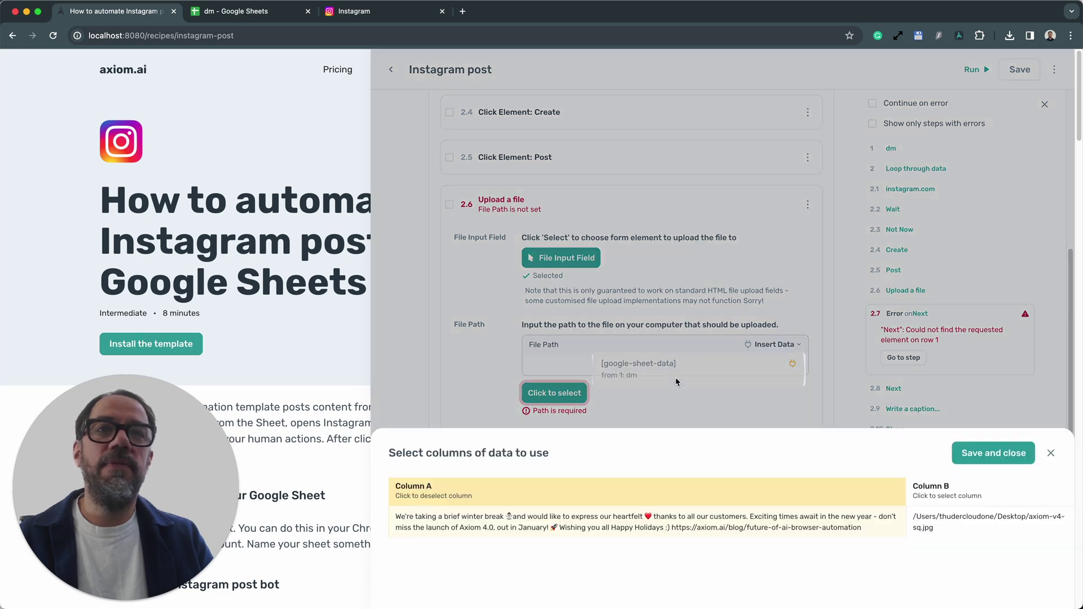
{"action": "left_click", "coordinate": [932, 176]}
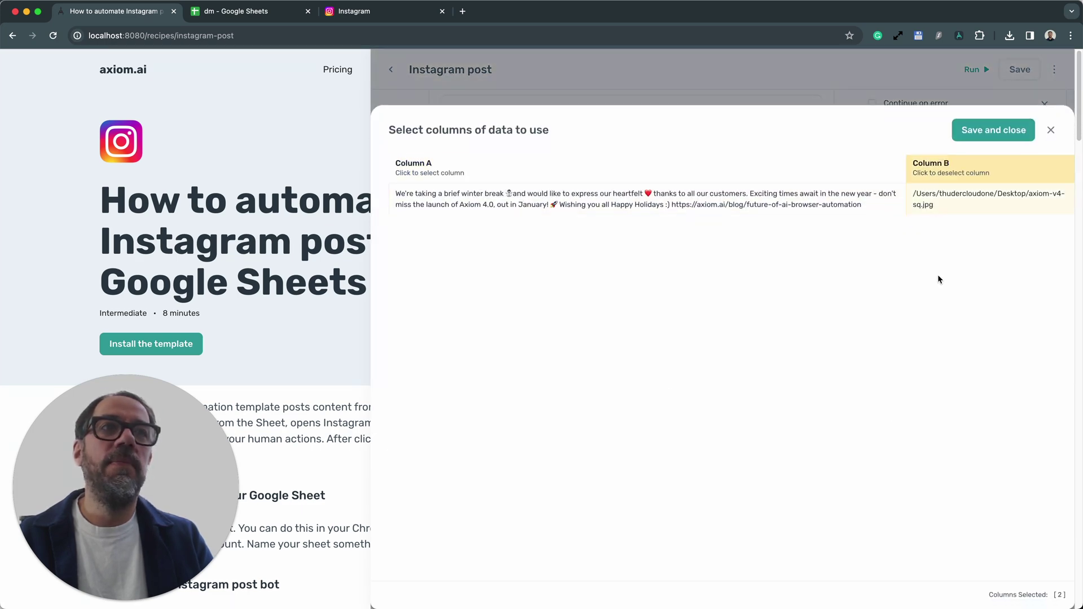
{"action": "left_click", "coordinate": [985, 138]}
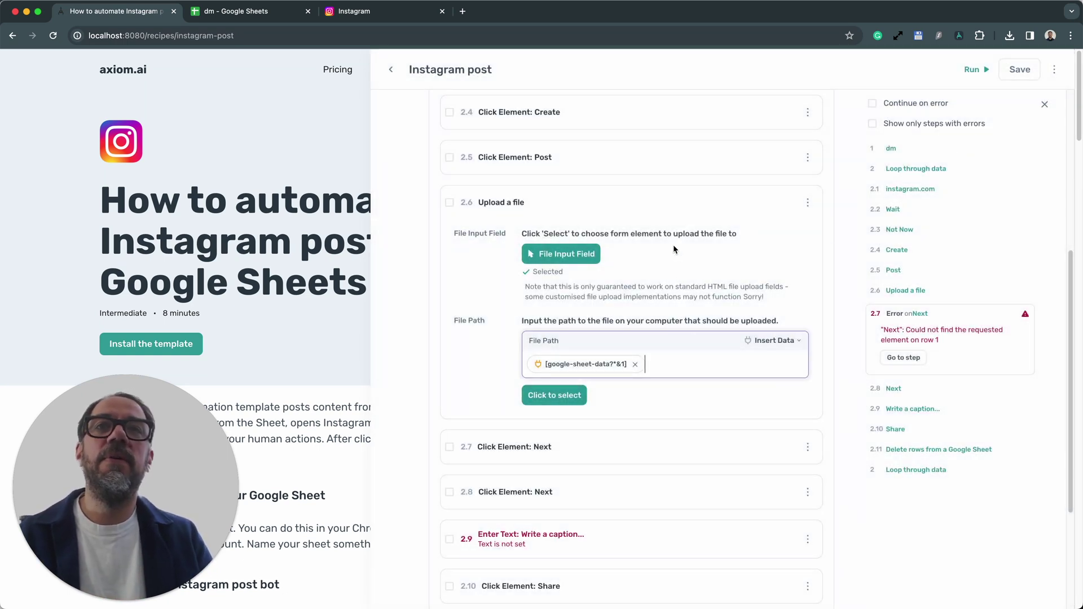
{"action": "left_click", "coordinate": [673, 207]}
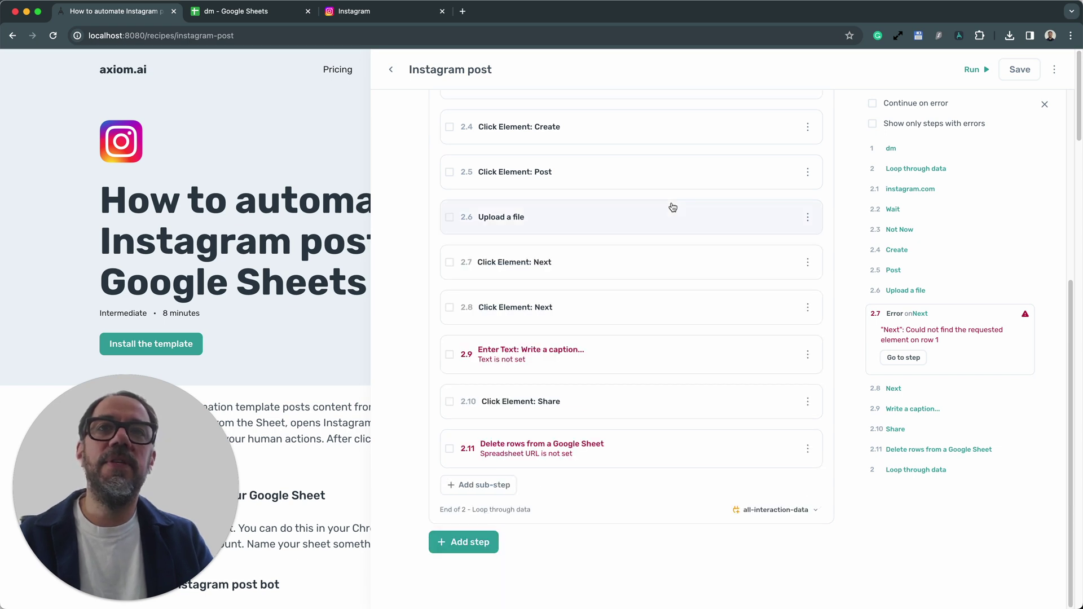
Step: Set the Write a caption step's text to Column A of google-sheet-data
{"action": "left_click", "coordinate": [660, 353]}
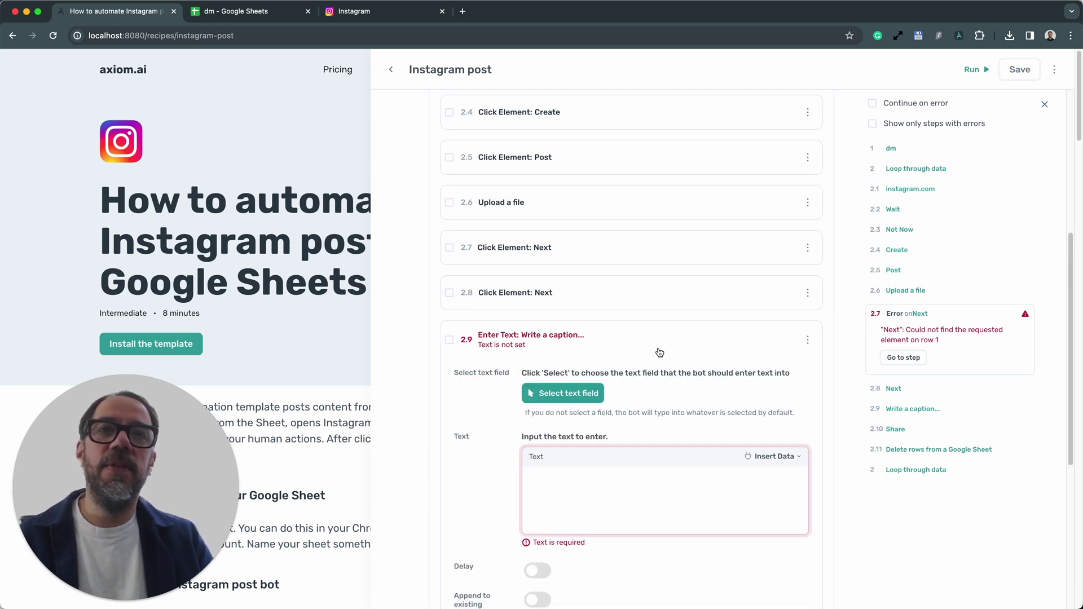
{"action": "scroll", "coordinate": [642, 393], "scroll_direction": "down", "scroll_amount": 3}
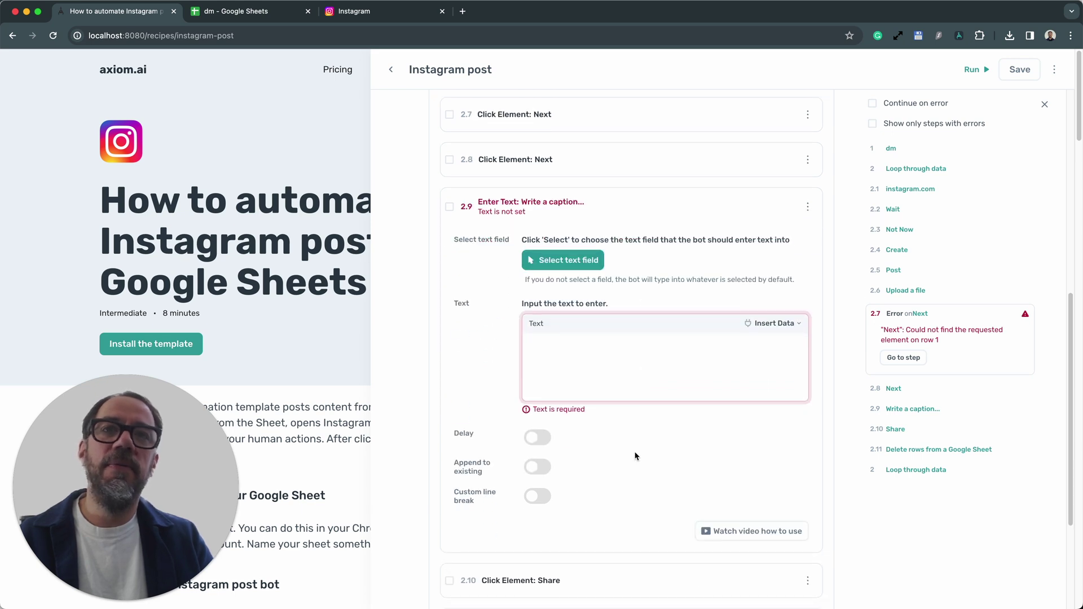
{"action": "left_click", "coordinate": [640, 347]}
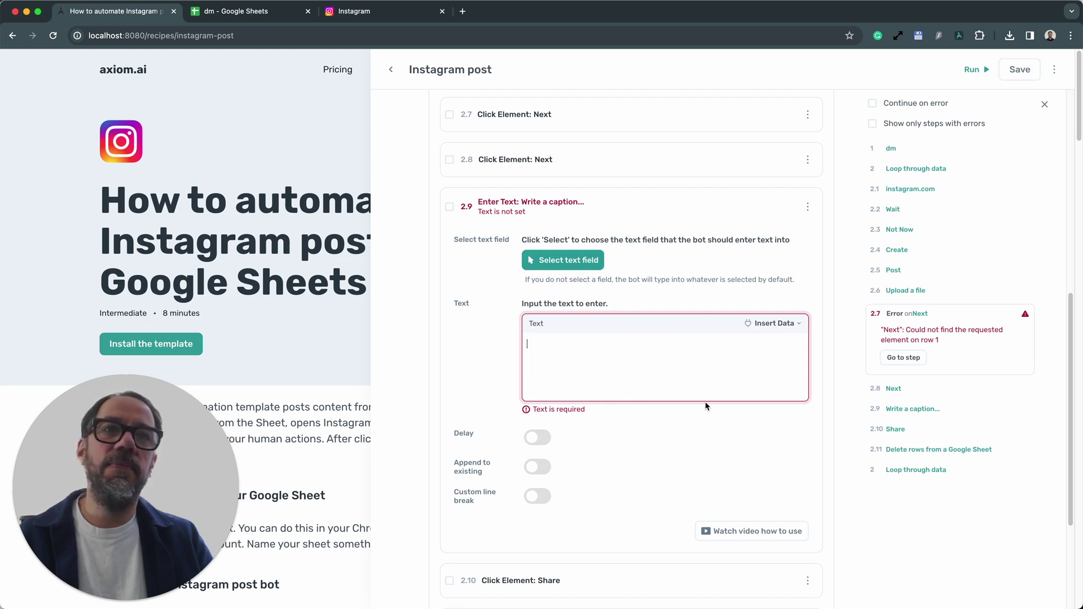
{"action": "left_click", "coordinate": [783, 328]}
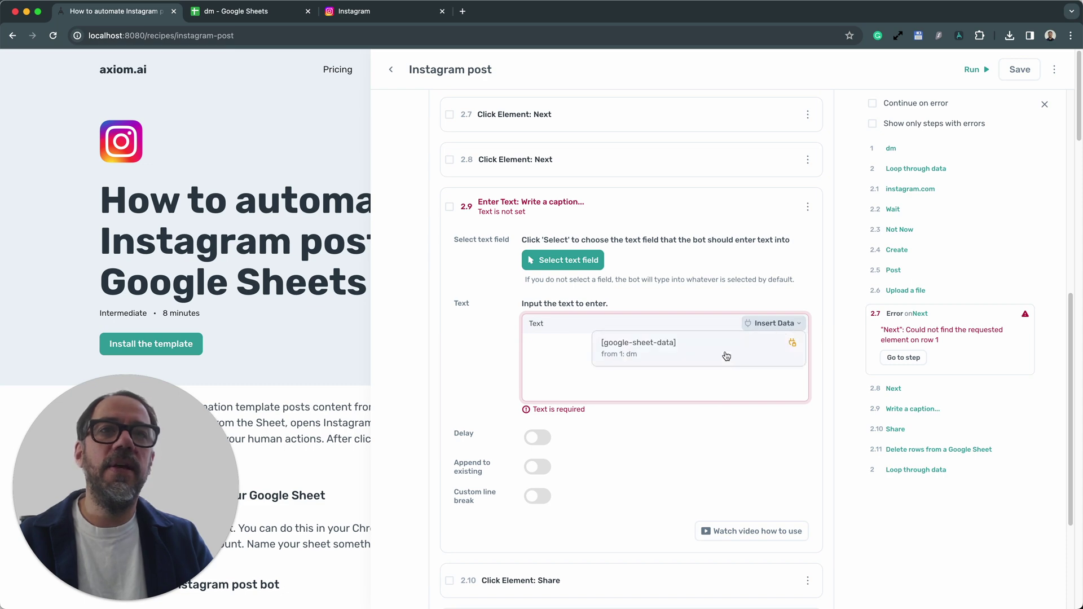
{"action": "left_click", "coordinate": [725, 354]}
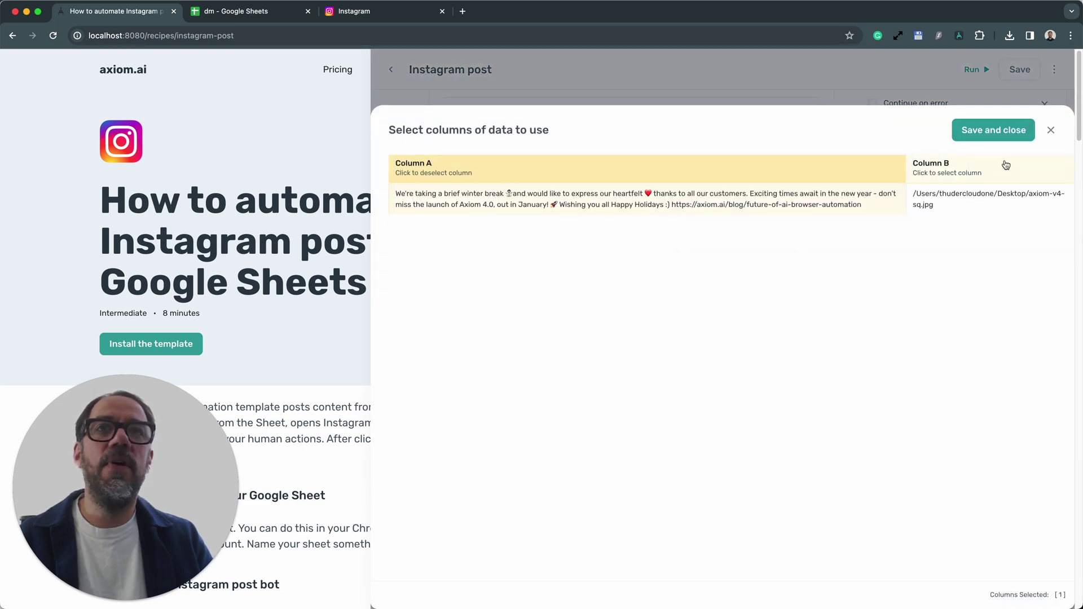
{"action": "left_click", "coordinate": [990, 130]}
{"action": "left_click", "coordinate": [683, 208]}
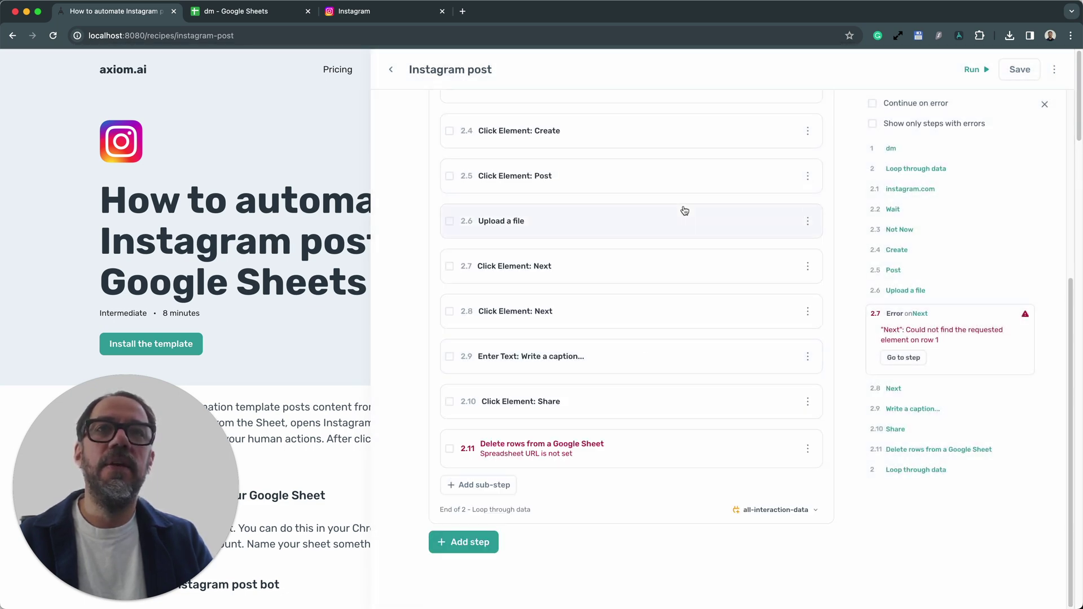
{"action": "left_click", "coordinate": [665, 441]}
Step: Point the Delete rows step at the dm spreadsheet and check its row fields
{"action": "scroll", "coordinate": [664, 437], "scroll_direction": "down", "scroll_amount": 2}
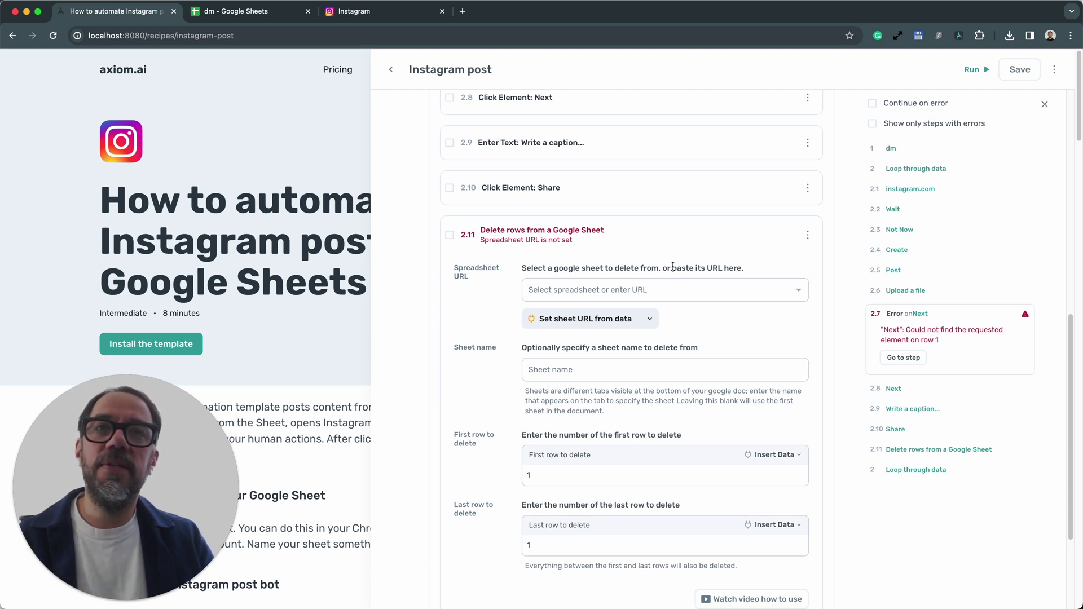
{"action": "left_click", "coordinate": [650, 290]}
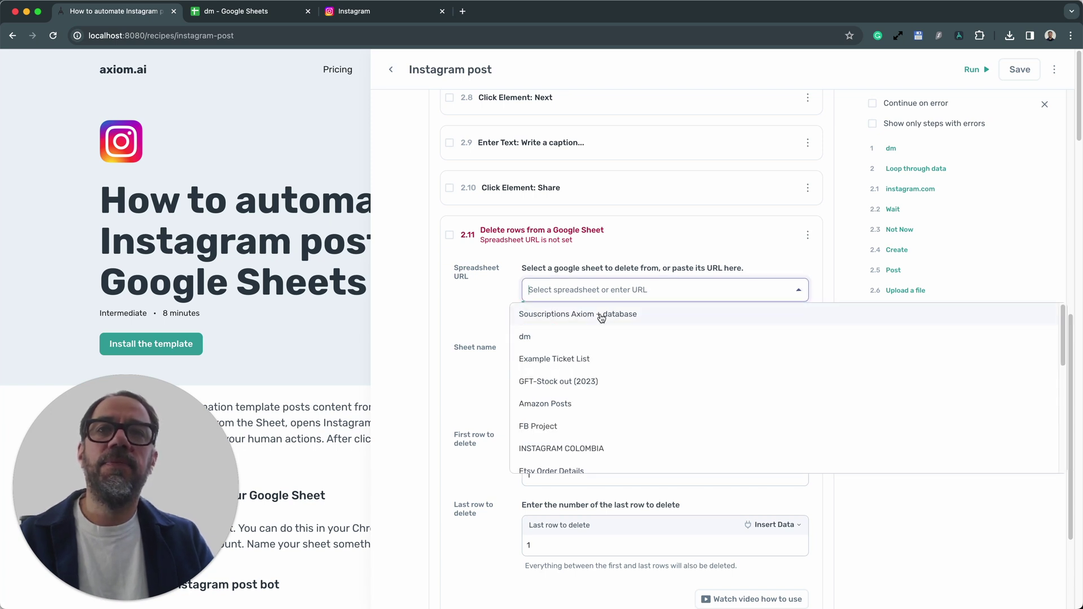
{"action": "left_click", "coordinate": [552, 337]}
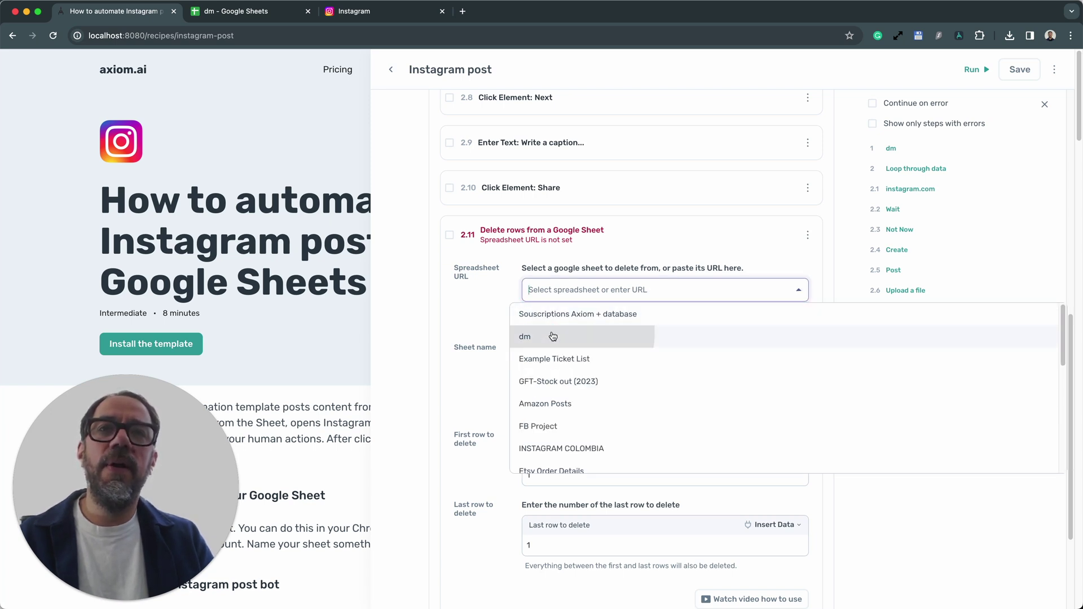
{"action": "left_click", "coordinate": [602, 283]}
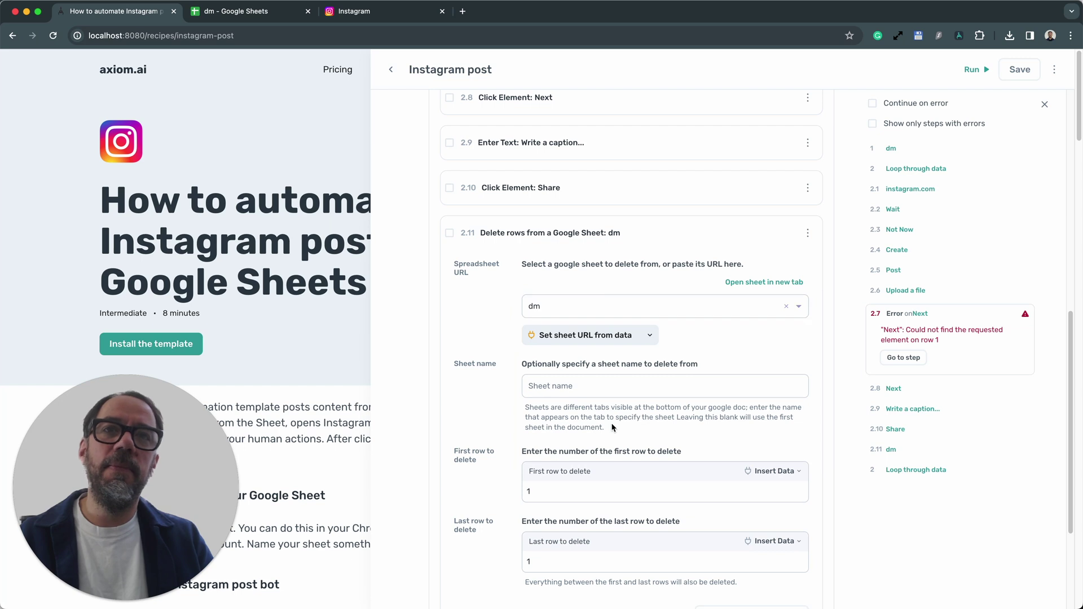
{"action": "scroll", "coordinate": [613, 427], "scroll_direction": "down", "scroll_amount": 3}
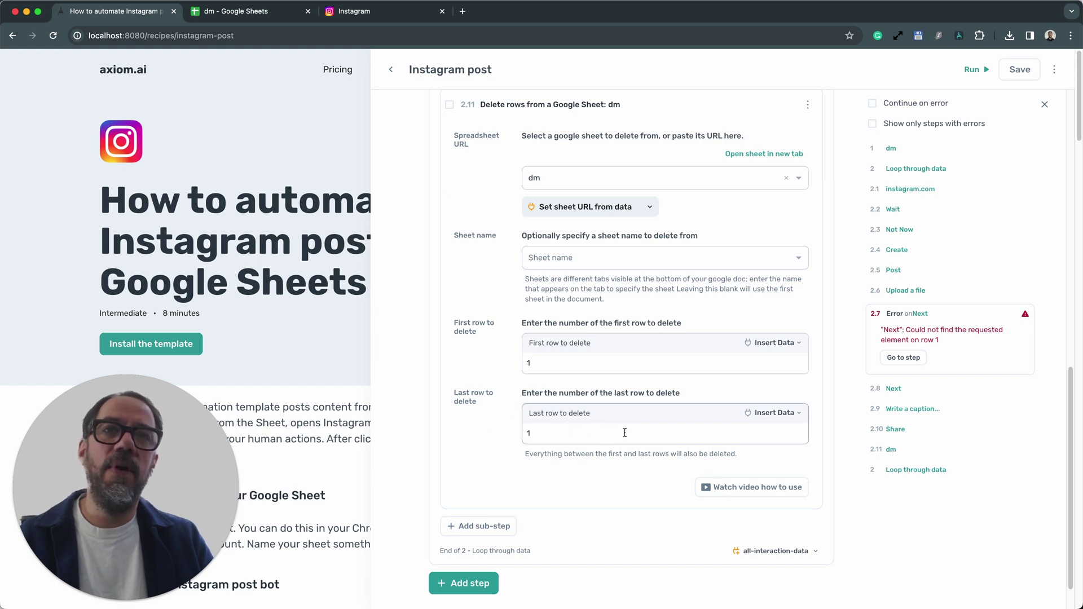
{"action": "scroll", "coordinate": [625, 432], "scroll_direction": "up", "scroll_amount": 1}
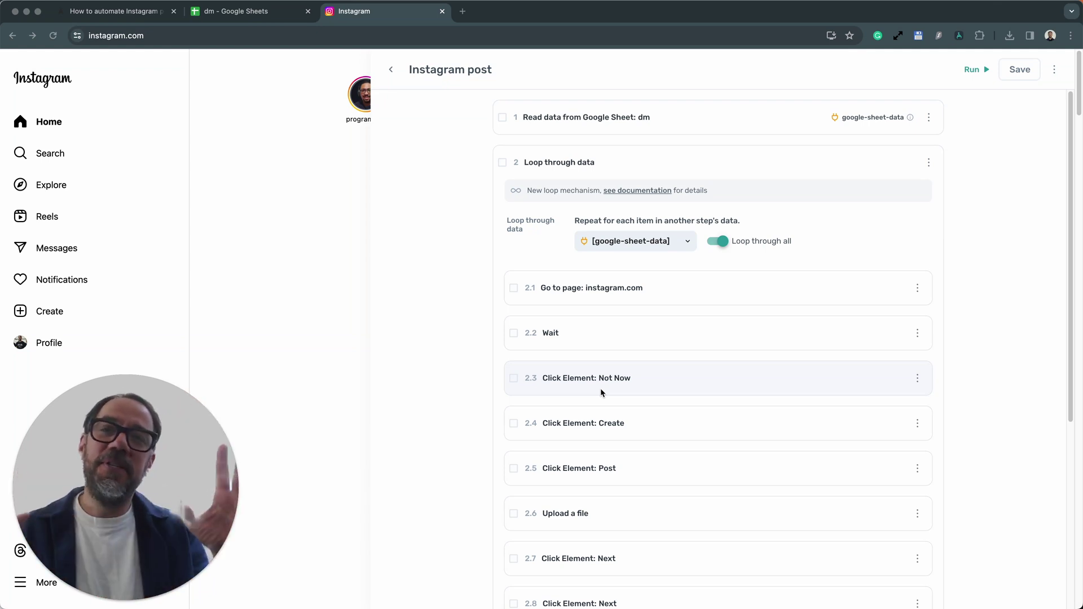
Step: Run the Instagram post bot in the desktop app and centre its automation browser window
{"action": "left_click", "coordinate": [1035, 171]}
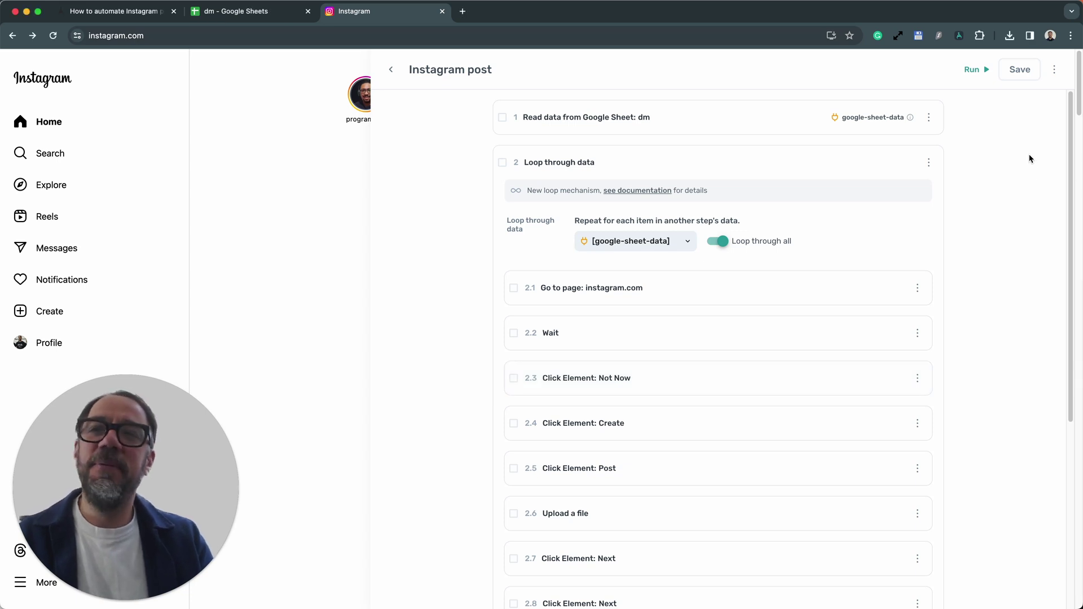
{"action": "left_click", "coordinate": [977, 71]}
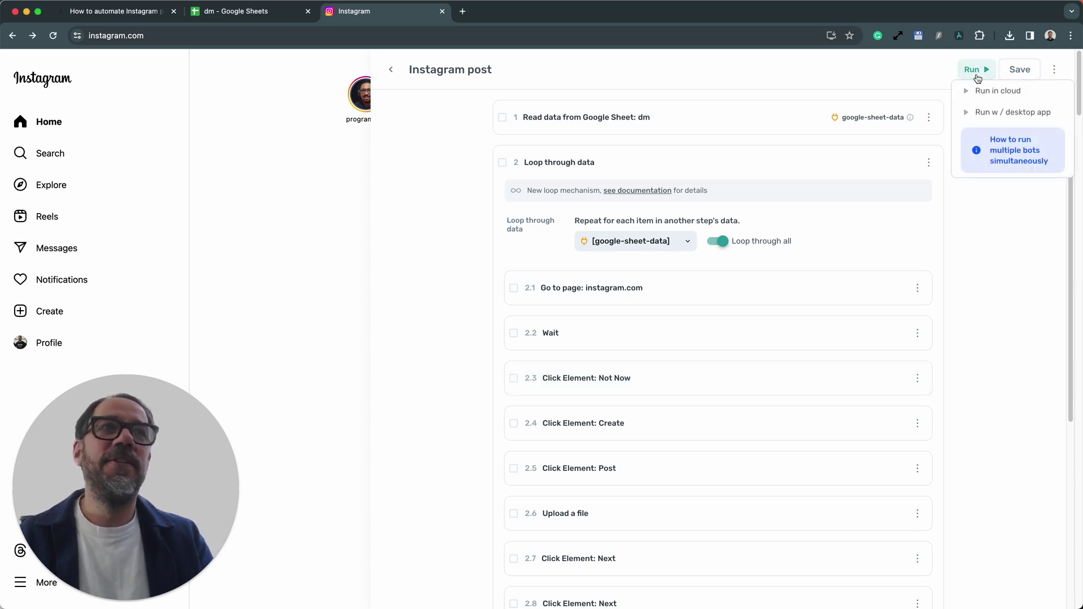
{"action": "left_click", "coordinate": [977, 109]}
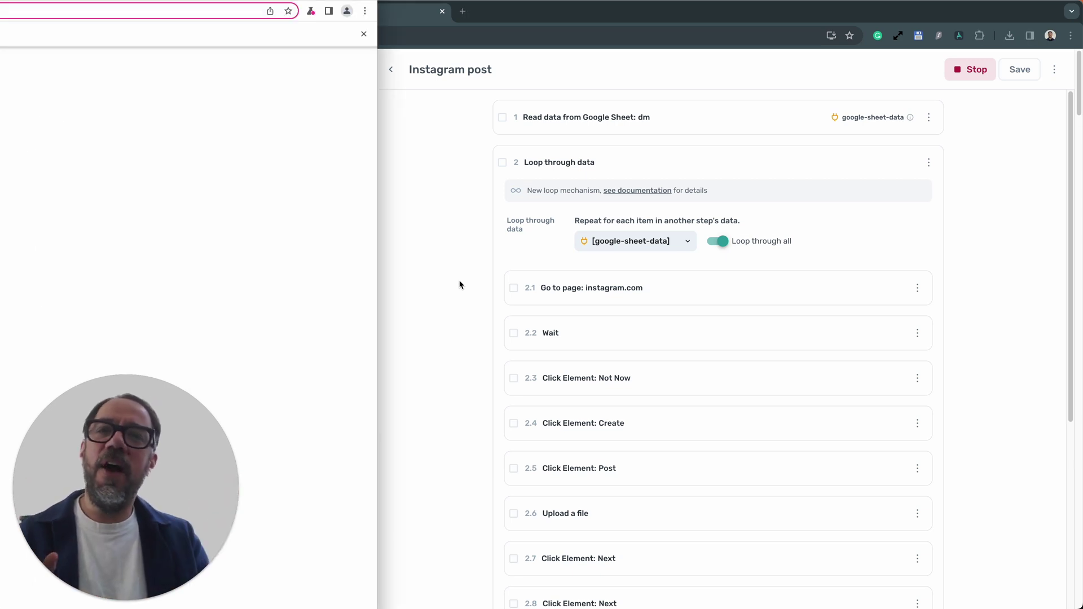
{"action": "left_click_drag", "start_coordinate": [179, 5], "coordinate": [735, 49]}
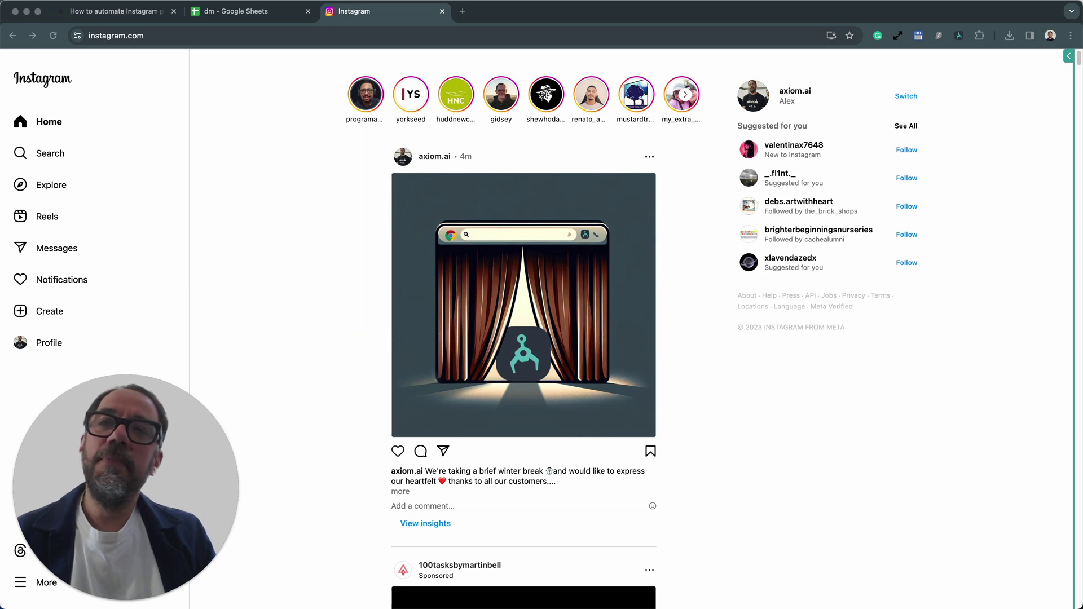
Step: Reopen the Axiom bot over Instagram and start adding a step between steps 1 and 2
{"action": "left_click", "coordinate": [1068, 56]}
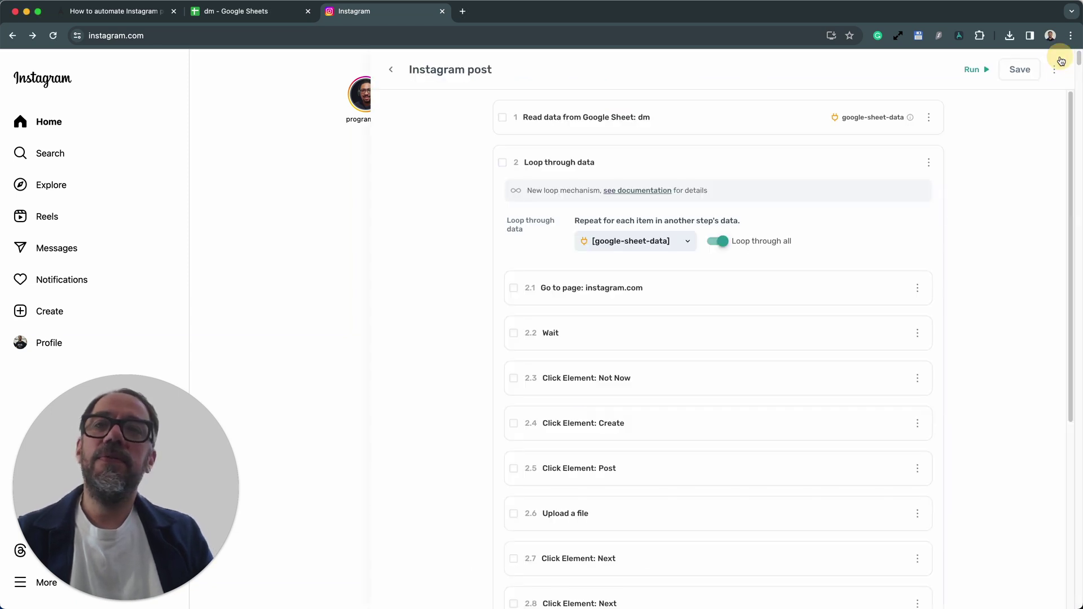
{"action": "scroll", "coordinate": [684, 379], "scroll_direction": "down", "scroll_amount": 3}
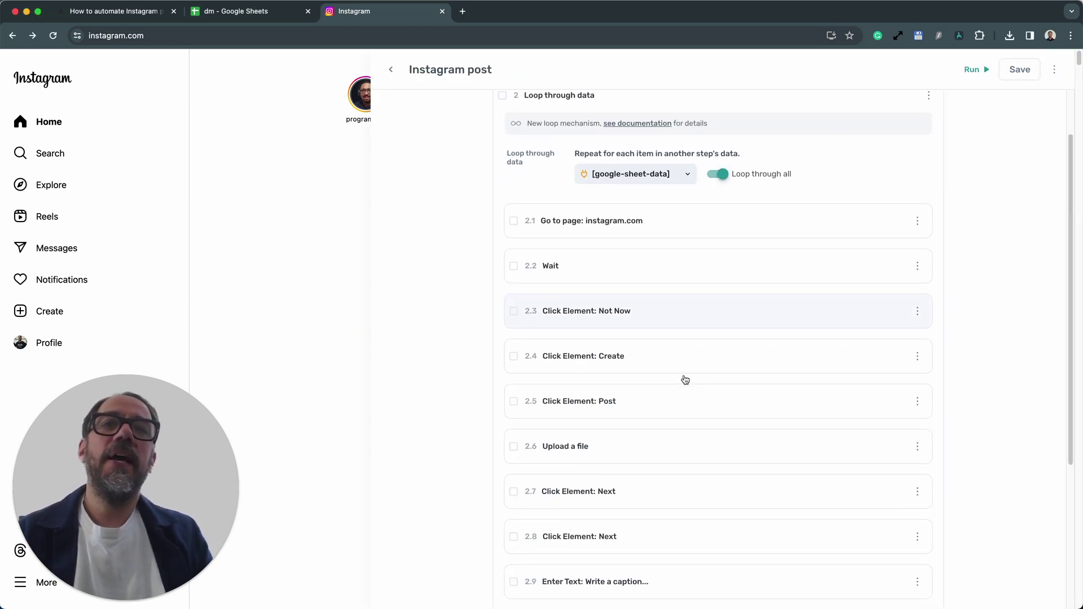
{"action": "scroll", "coordinate": [686, 380], "scroll_direction": "down", "scroll_amount": 5}
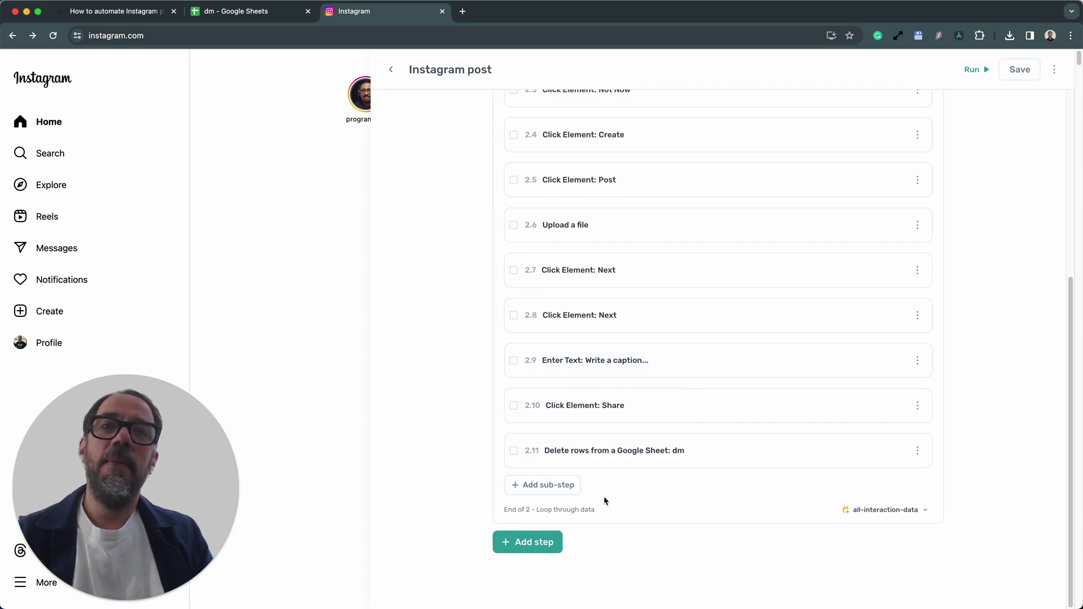
{"action": "scroll", "coordinate": [658, 429], "scroll_direction": "up", "scroll_amount": 6}
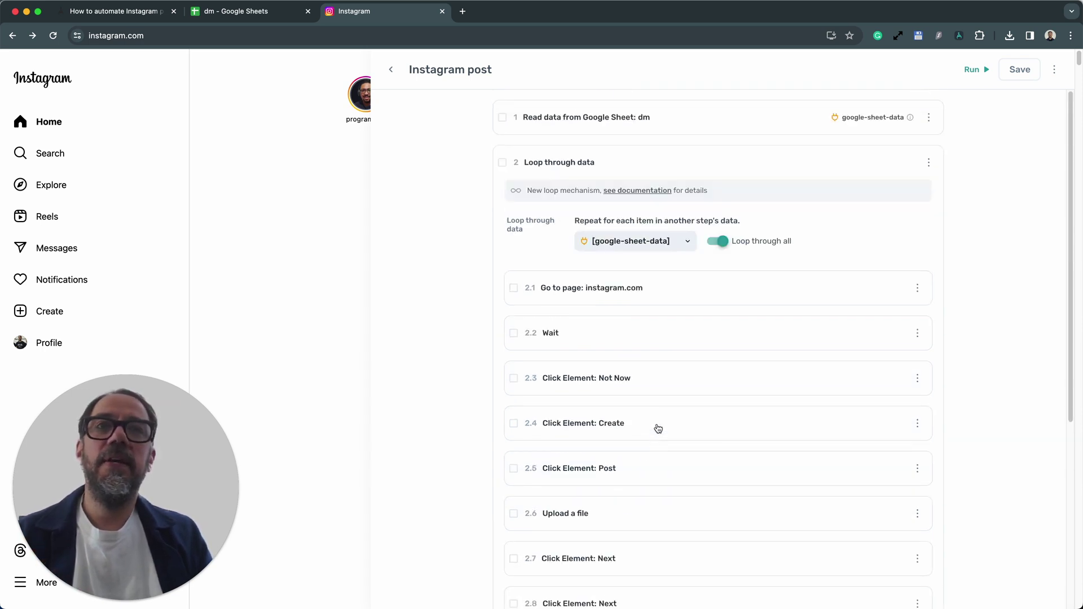
{"action": "left_click", "coordinate": [630, 146]}
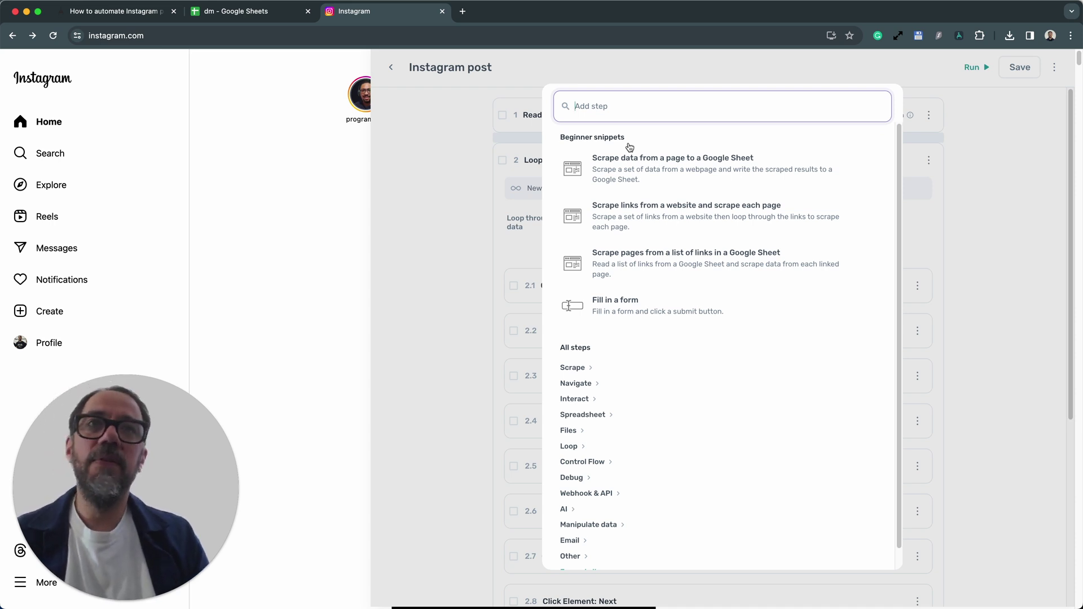
Step: Insert two Enter Text steps after step 1 and collapse step 2's settings
{"action": "type", "text": "enter"}
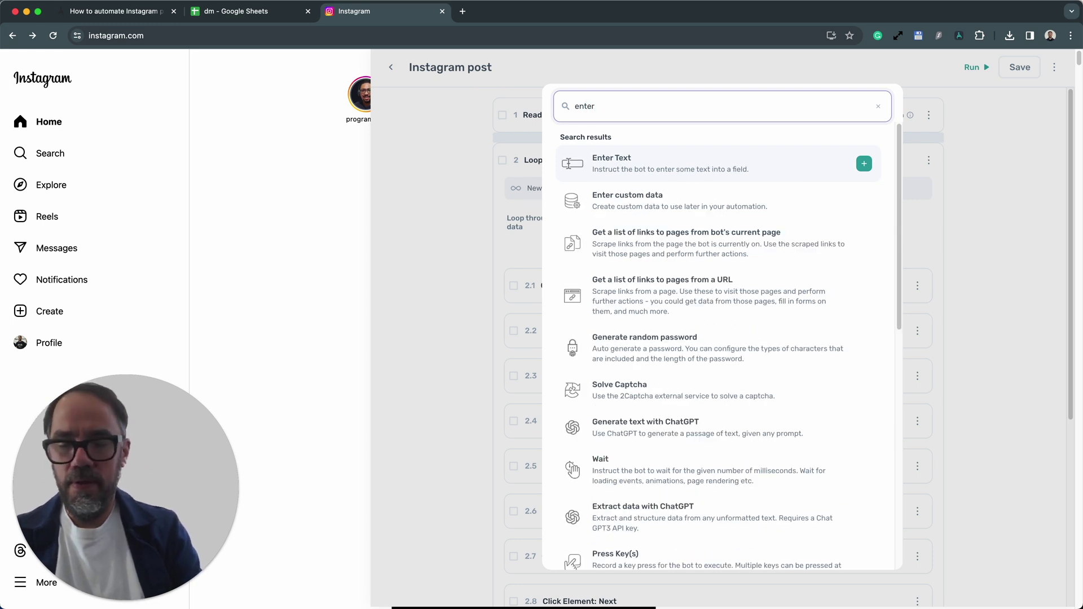
{"action": "type", "text": " *2"}
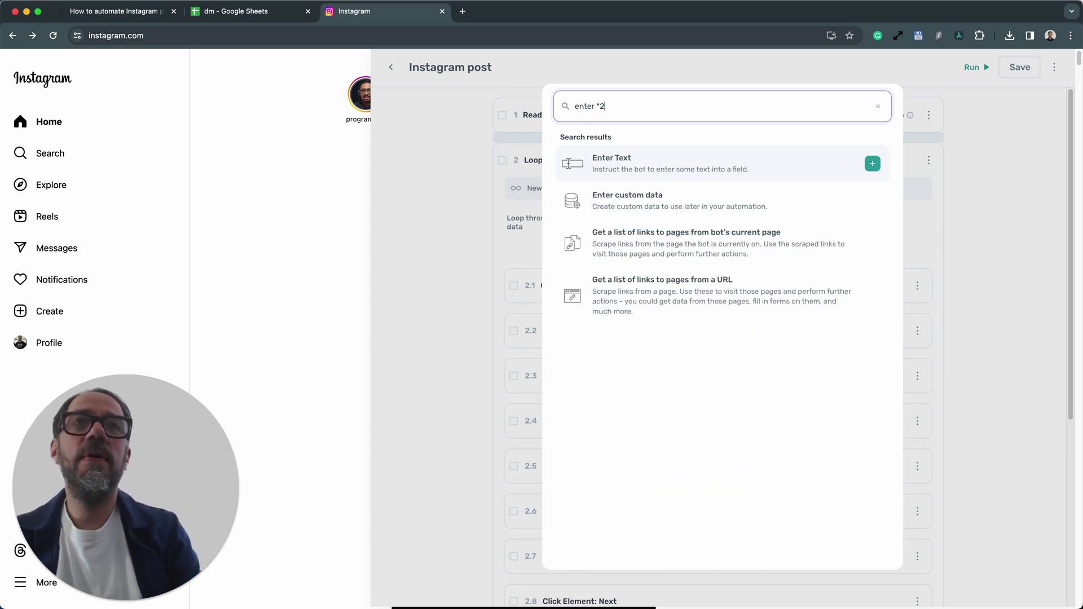
{"action": "key", "text": "Return"}
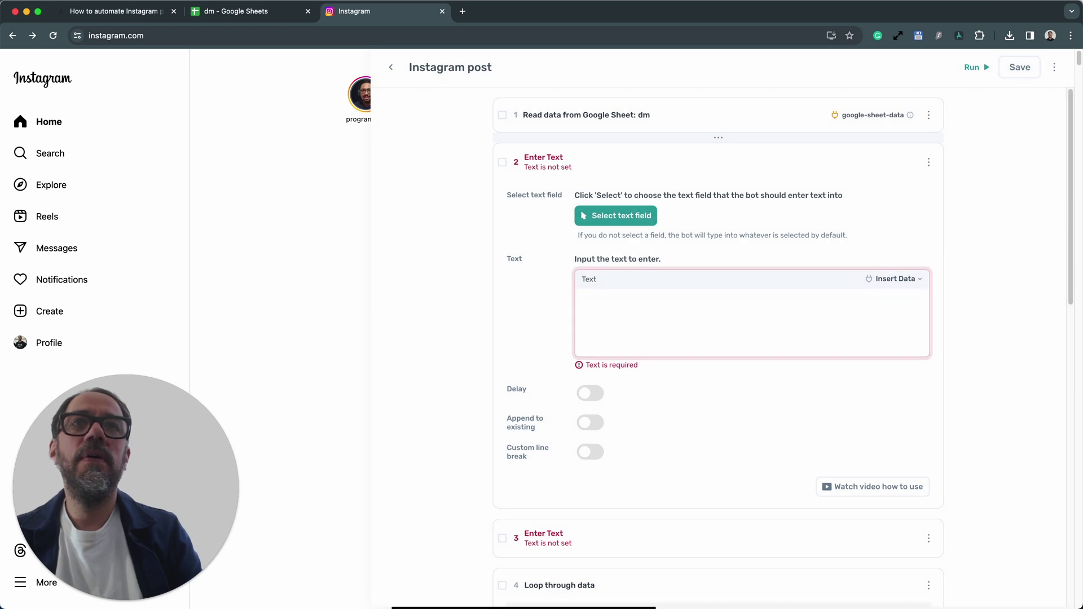
{"action": "left_click", "coordinate": [672, 164]}
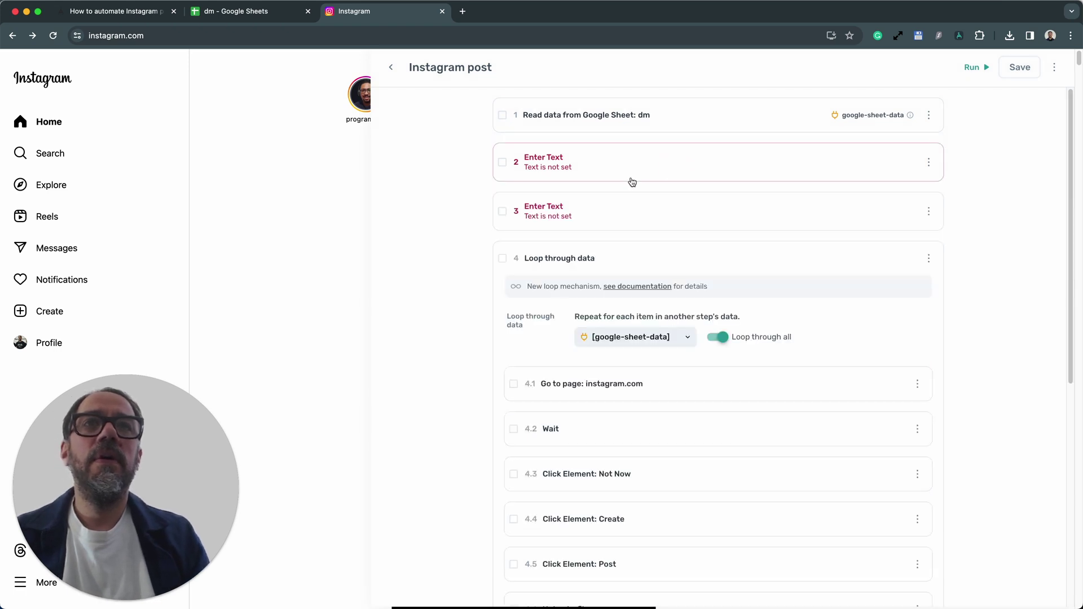
Step: Add a Click Element step before the loop, then delete it
{"action": "left_click", "coordinate": [638, 238]}
{"action": "type", "text": "click"}
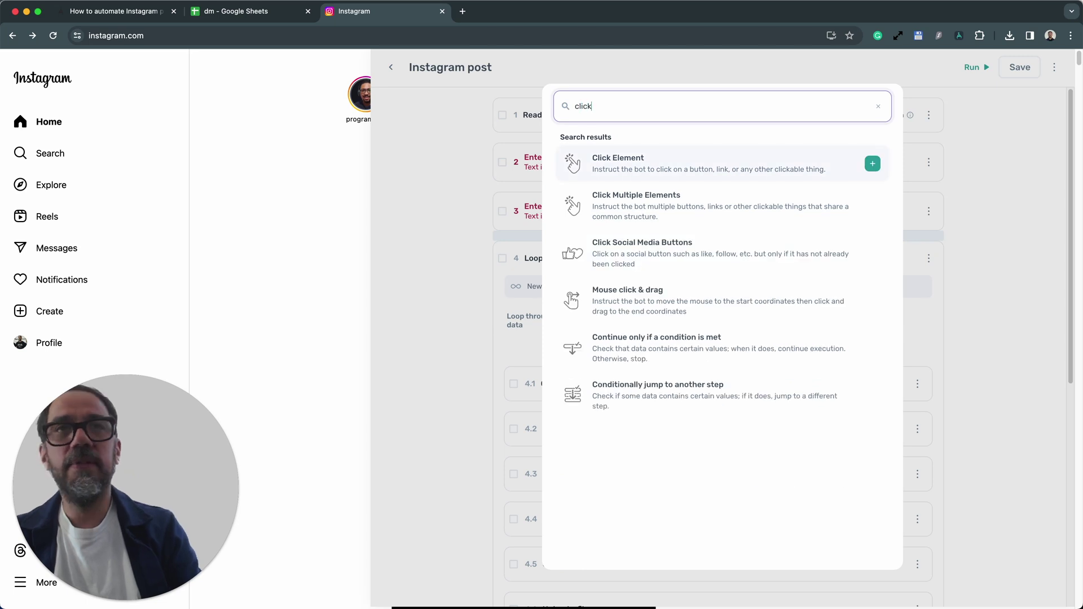
{"action": "left_click", "coordinate": [682, 160]}
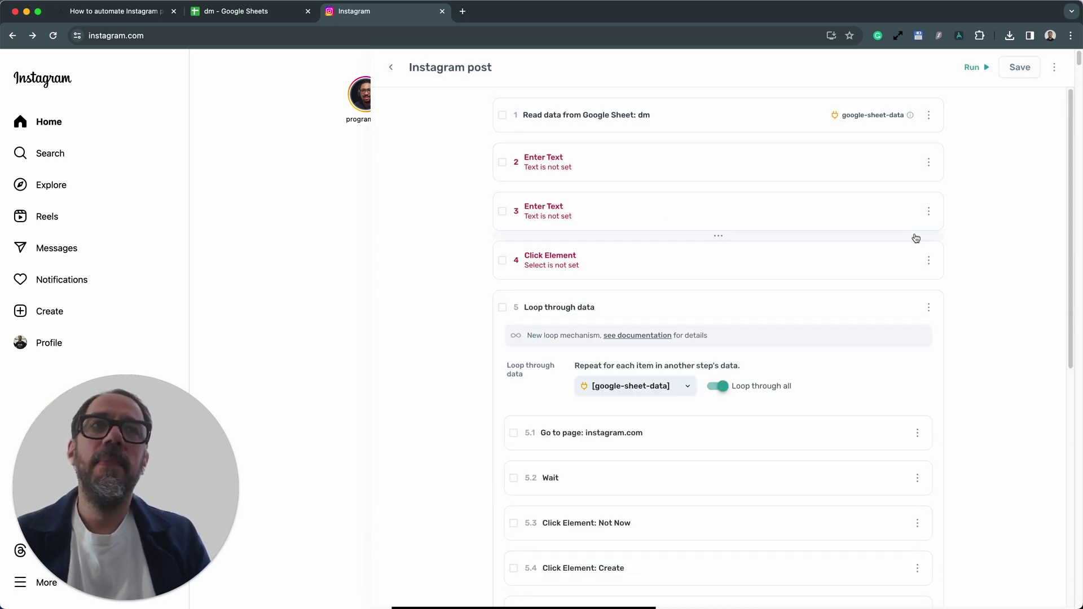
{"action": "left_click", "coordinate": [929, 261]}
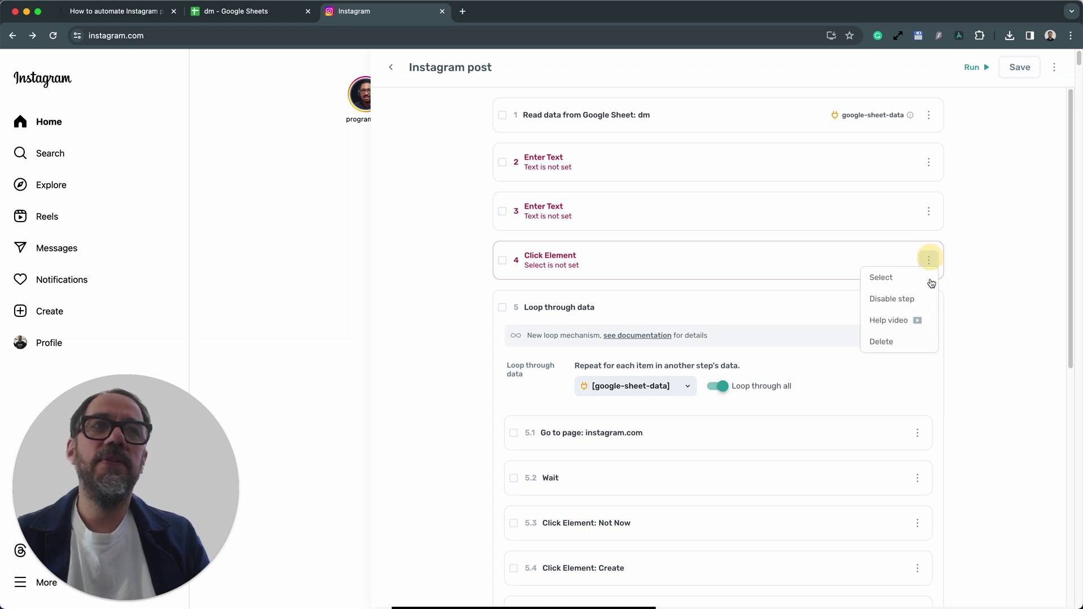
{"action": "left_click", "coordinate": [899, 338]}
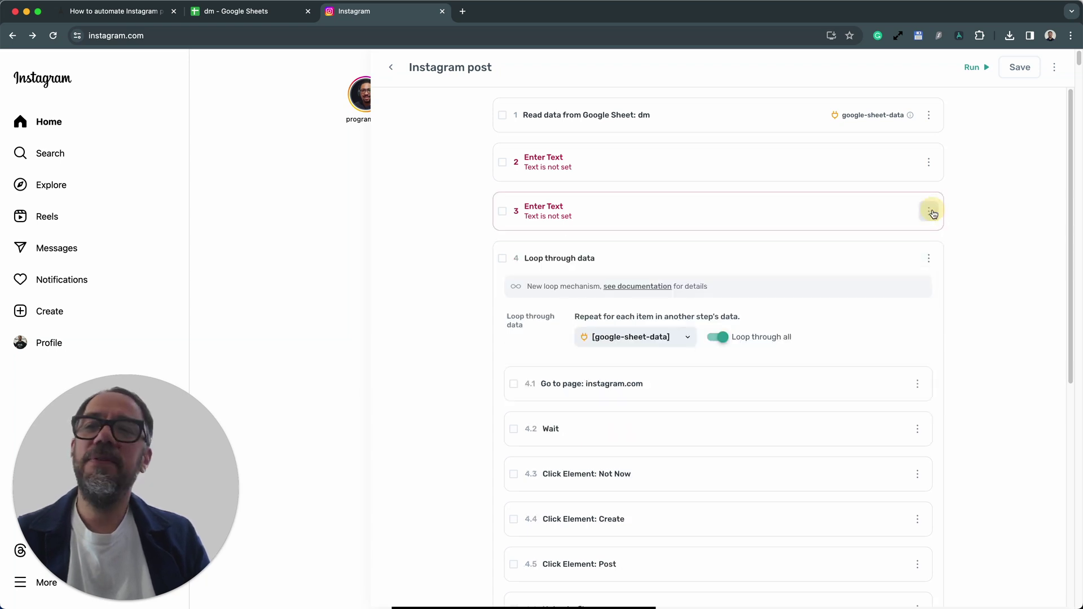
Step: Delete both empty Enter Text steps so the loop follows the Google Sheet read
{"action": "left_click", "coordinate": [930, 212]}
{"action": "left_click", "coordinate": [894, 293]}
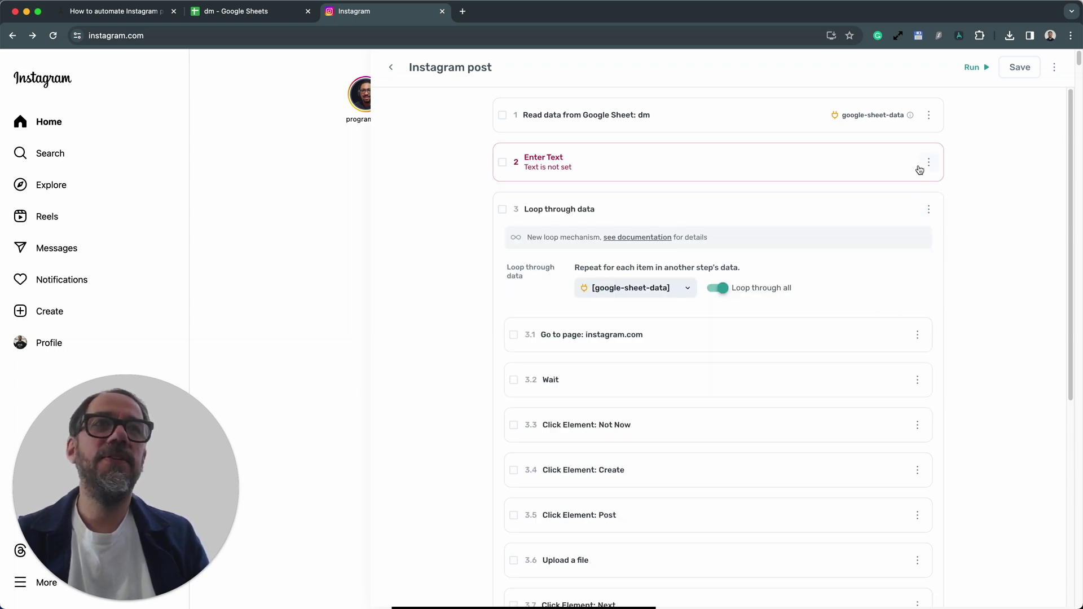
{"action": "left_click", "coordinate": [927, 162]}
{"action": "left_click", "coordinate": [899, 243]}
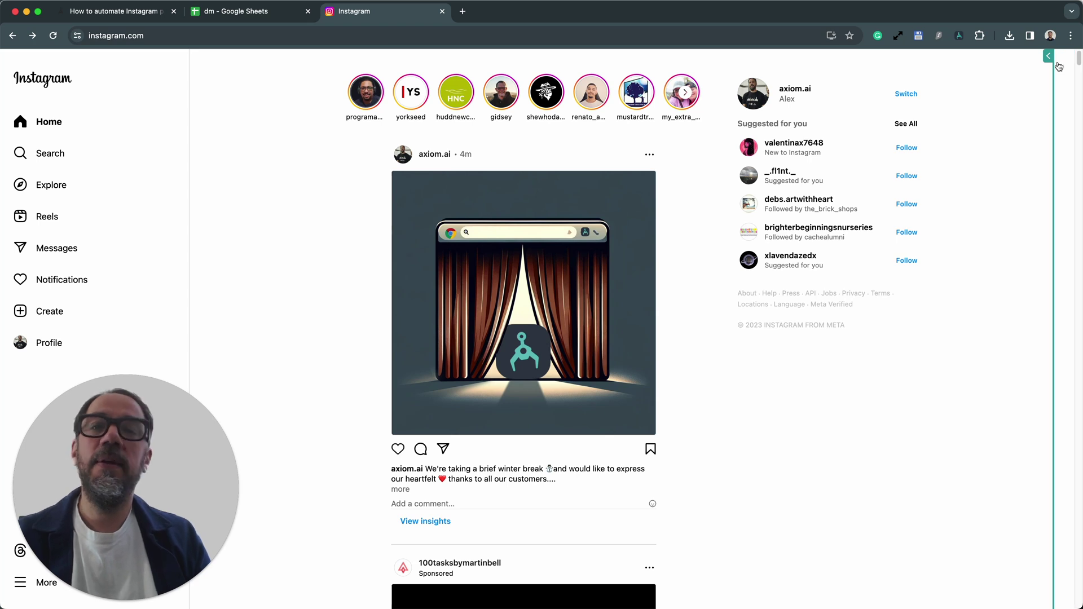
Step: Reopen the Axiom side panel to show the Instagram post automation with step 2.4 Click Element: Create
{"action": "left_click", "coordinate": [1058, 65]}
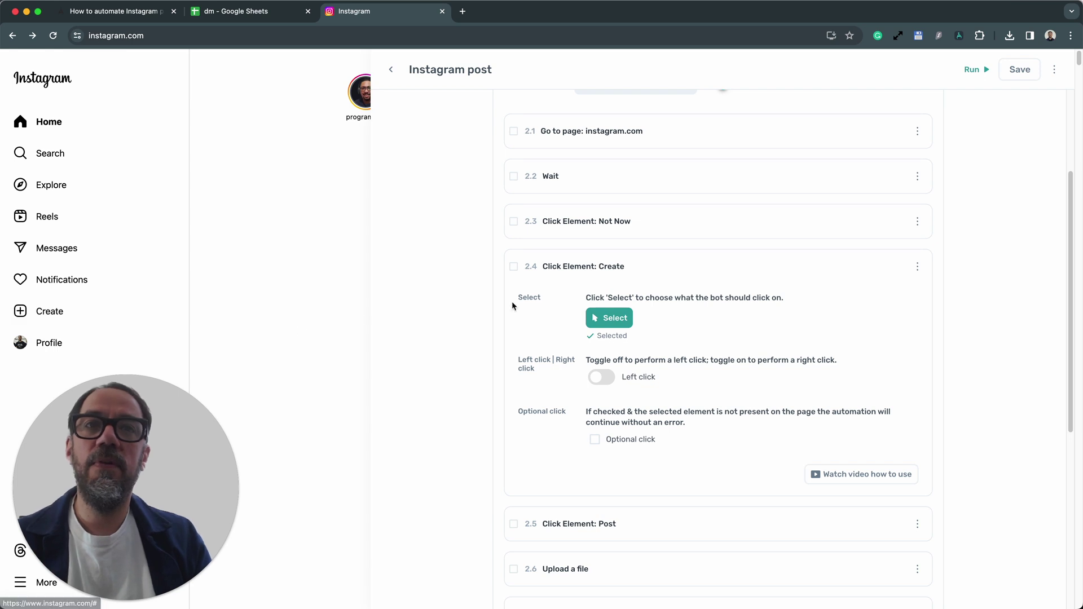
{"action": "left_click", "coordinate": [608, 319]}
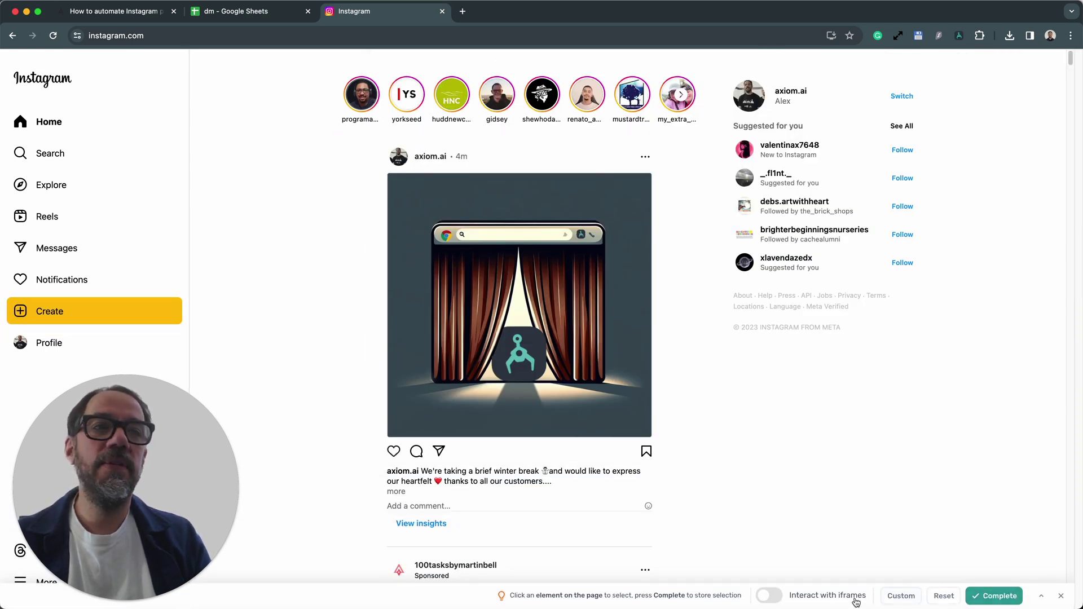
{"action": "left_click_drag", "start_coordinate": [198, 483], "coordinate": [204, 393]}
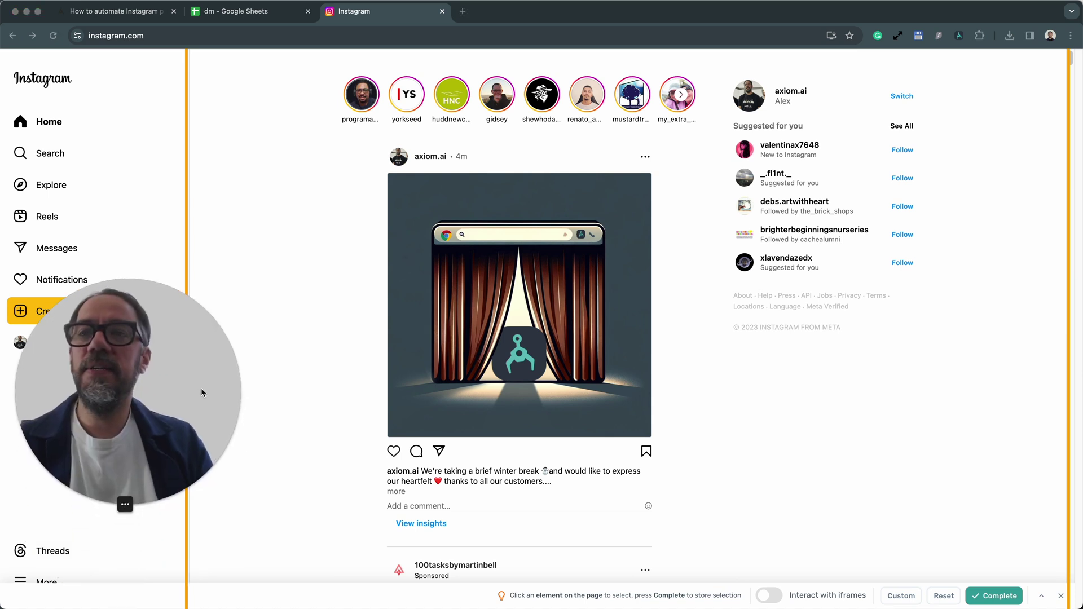
{"action": "left_click", "coordinate": [909, 595]}
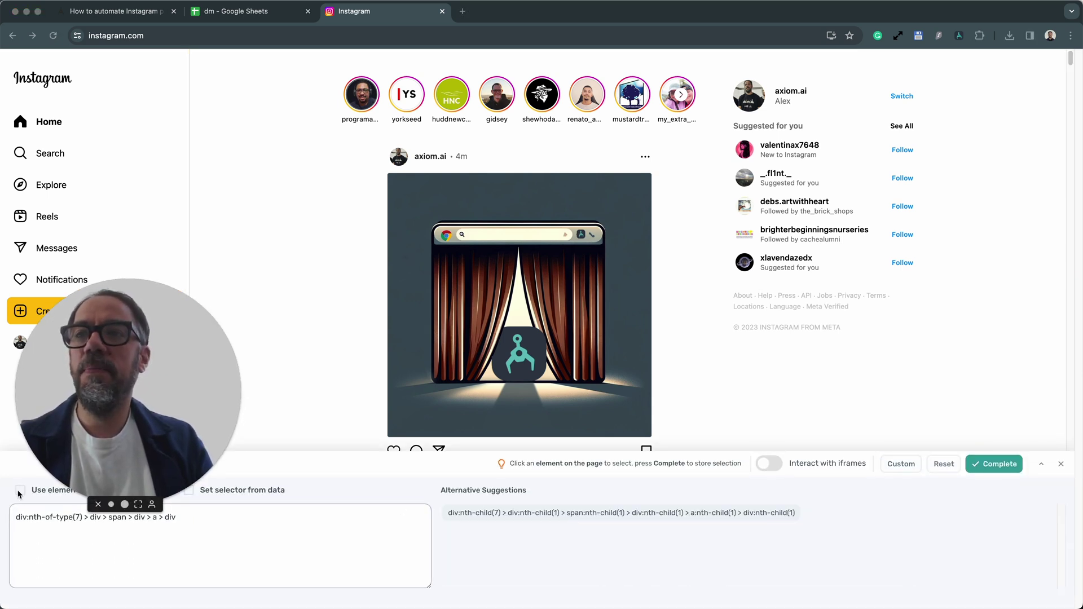
{"action": "left_click_drag", "start_coordinate": [76, 438], "coordinate": [87, 359]}
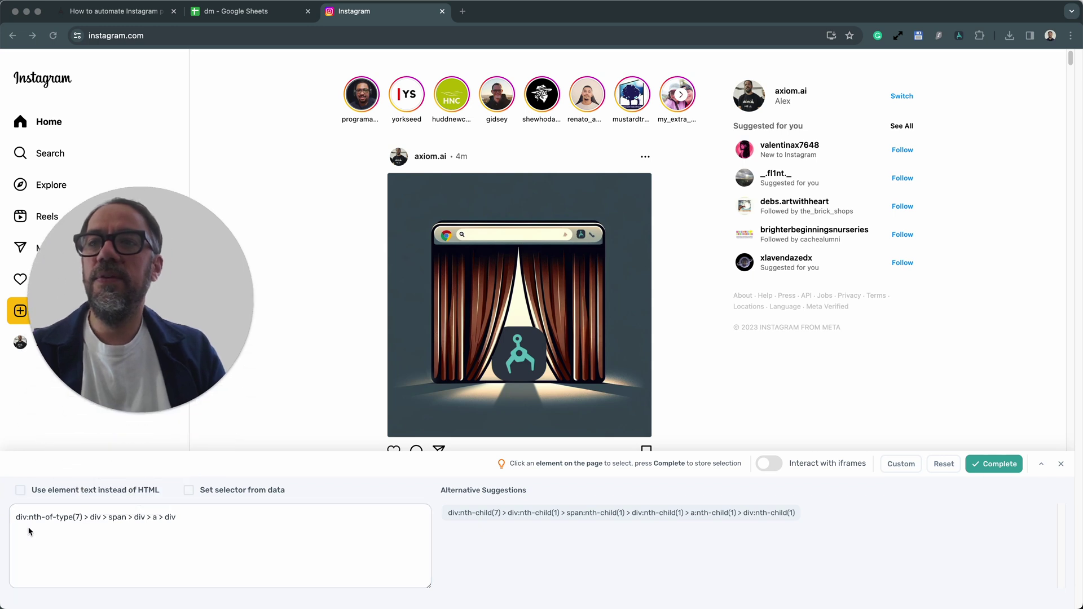
{"action": "left_click", "coordinate": [19, 490]}
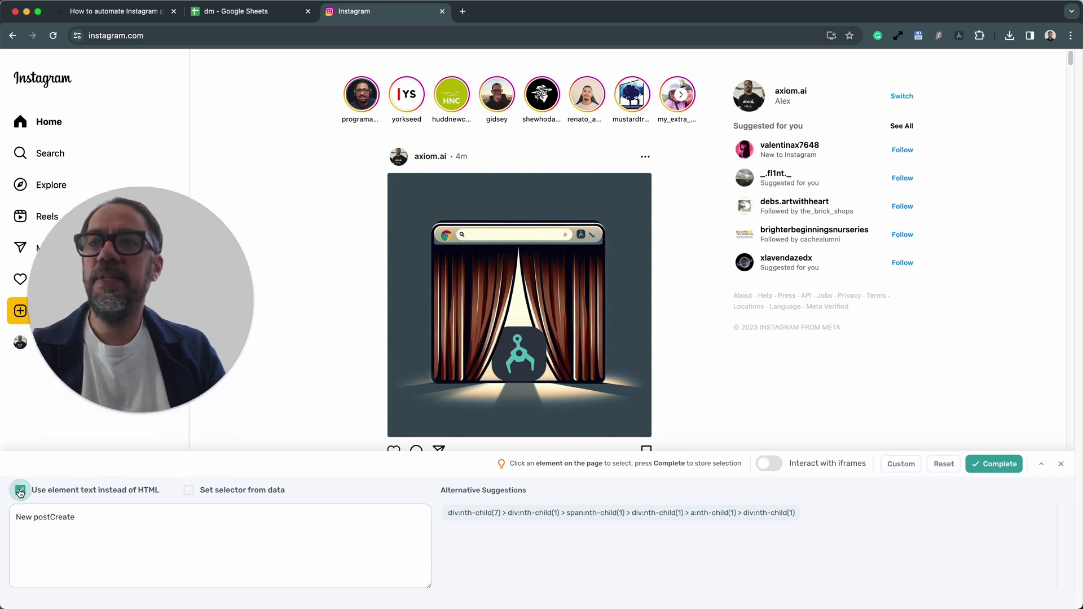
{"action": "mouse_move", "coordinate": [148, 346]}
{"action": "left_mouse_down"}
{"action": "mouse_move", "coordinate": [303, 366]}
{"action": "mouse_move", "coordinate": [198, 378]}
{"action": "mouse_move", "coordinate": [160, 349]}
{"action": "left_mouse_up"}
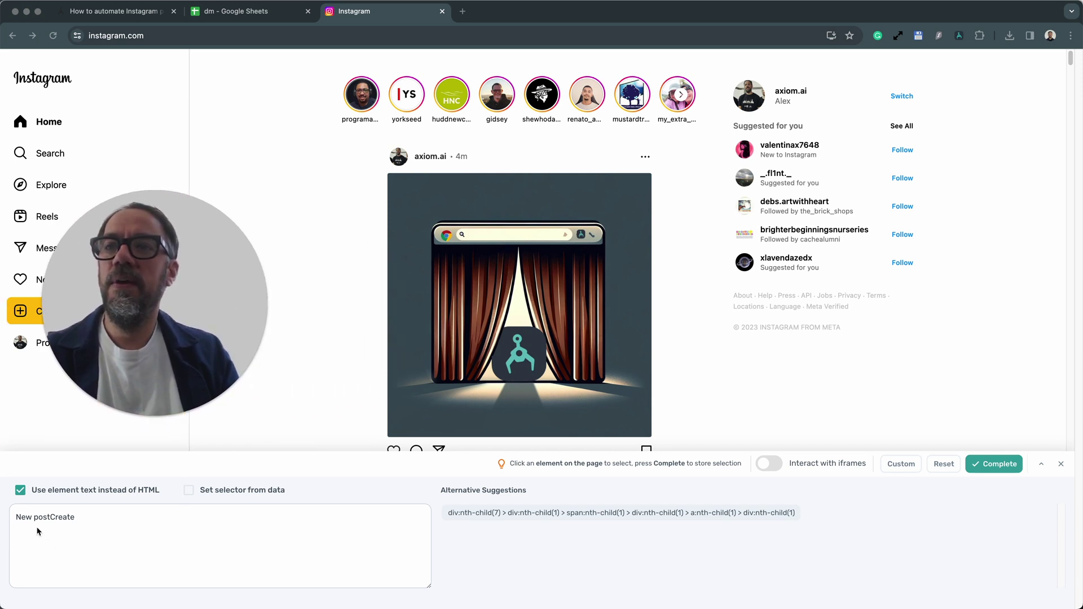
{"action": "left_click", "coordinate": [20, 491]}
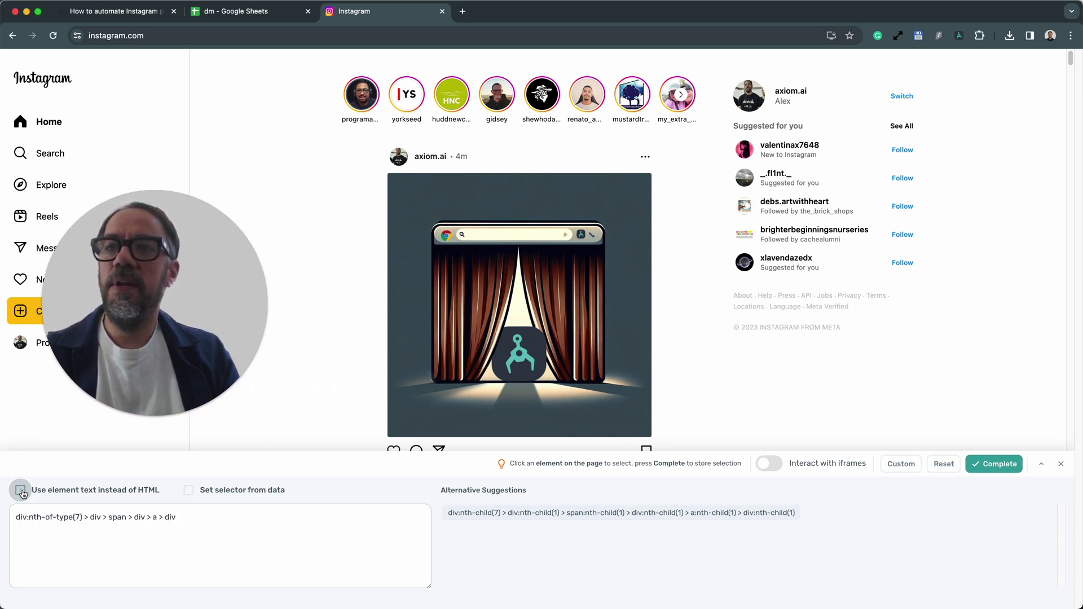
{"action": "triple_click", "coordinate": [108, 517]}
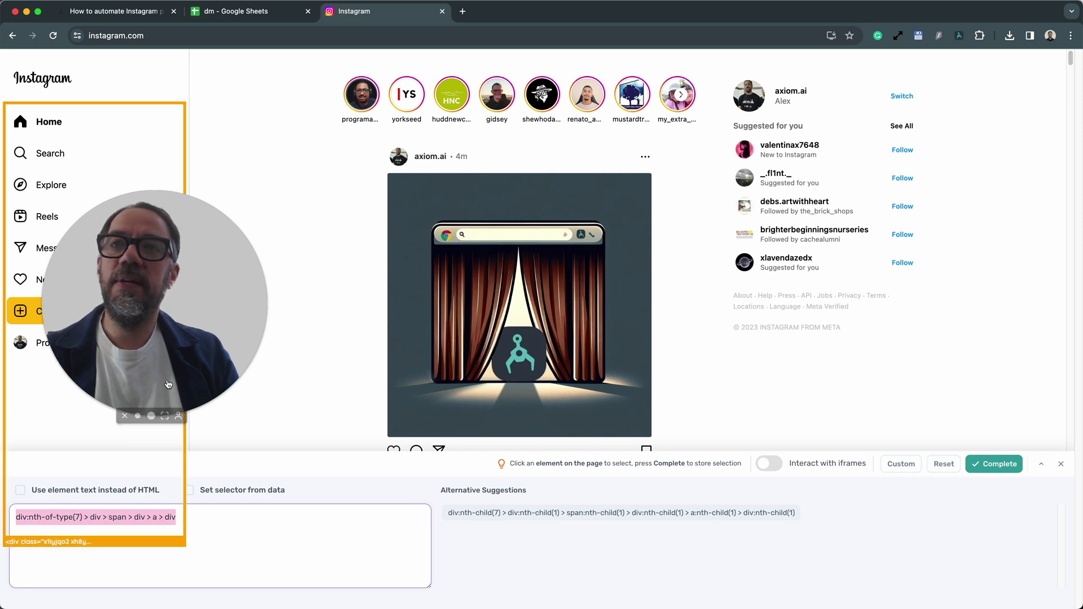
{"action": "left_click", "coordinate": [1061, 464]}
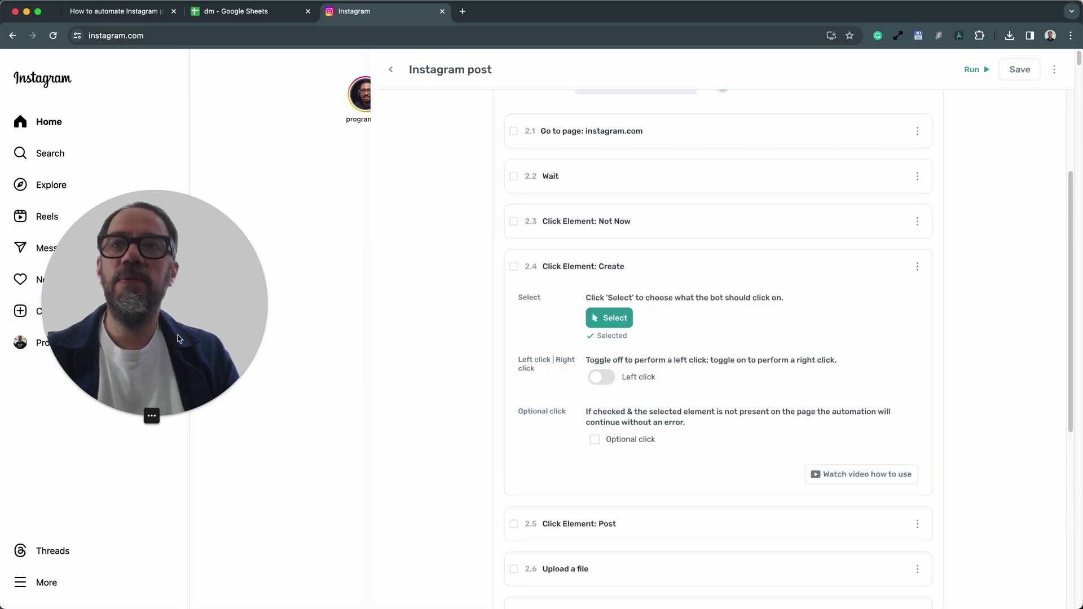
{"action": "left_click_drag", "start_coordinate": [182, 335], "coordinate": [162, 504]}
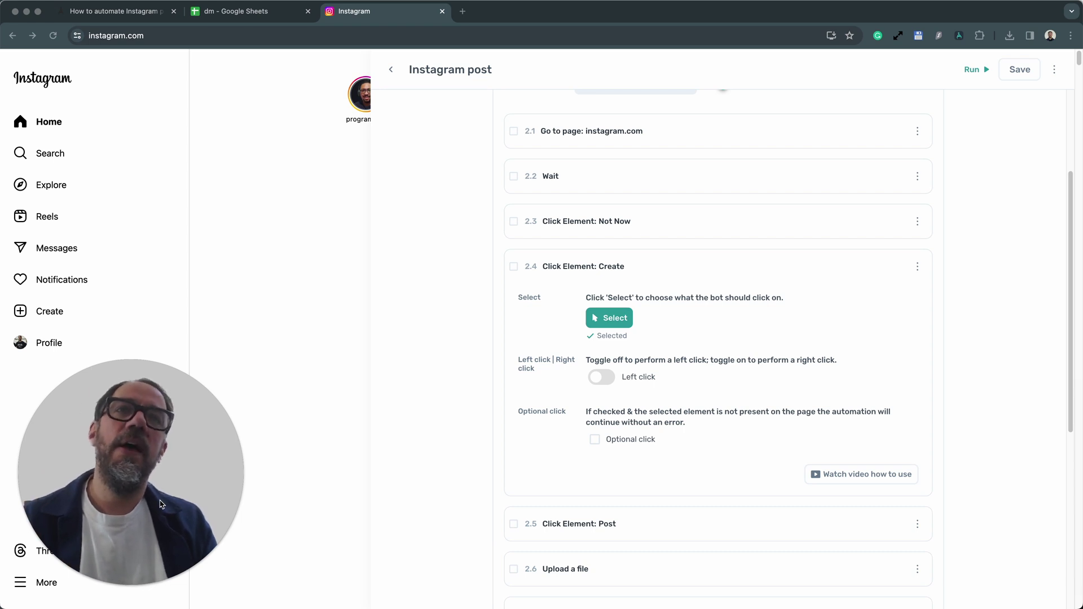
{"action": "mouse_move", "coordinate": [168, 502]}
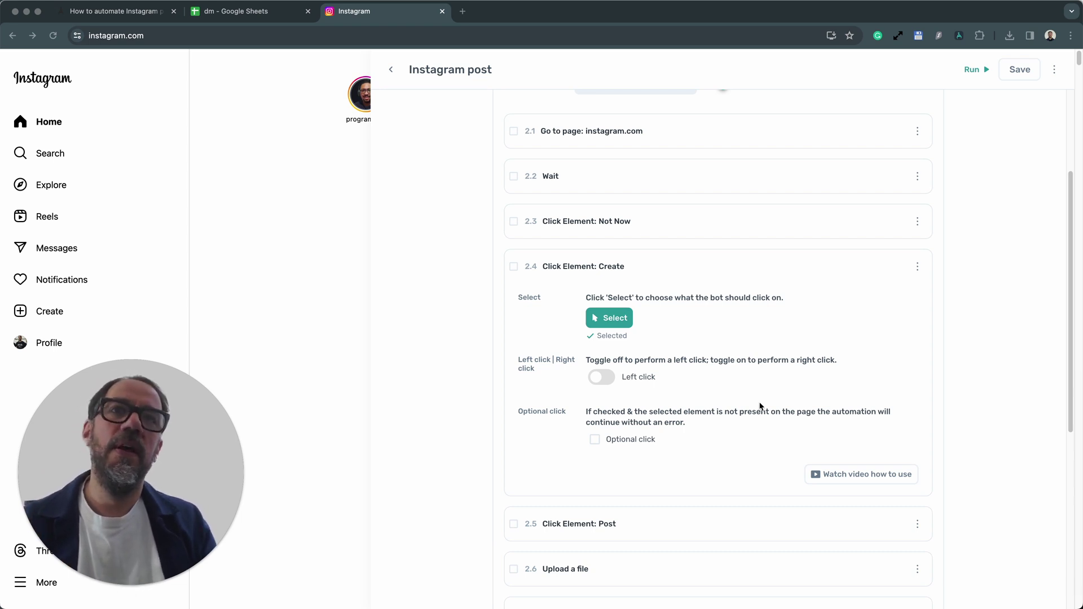
{"action": "left_click", "coordinate": [706, 265]}
Step: Open Instagram's Create > Post dialog to start a new post
{"action": "scroll", "coordinate": [675, 384], "scroll_direction": "down", "scroll_amount": 1}
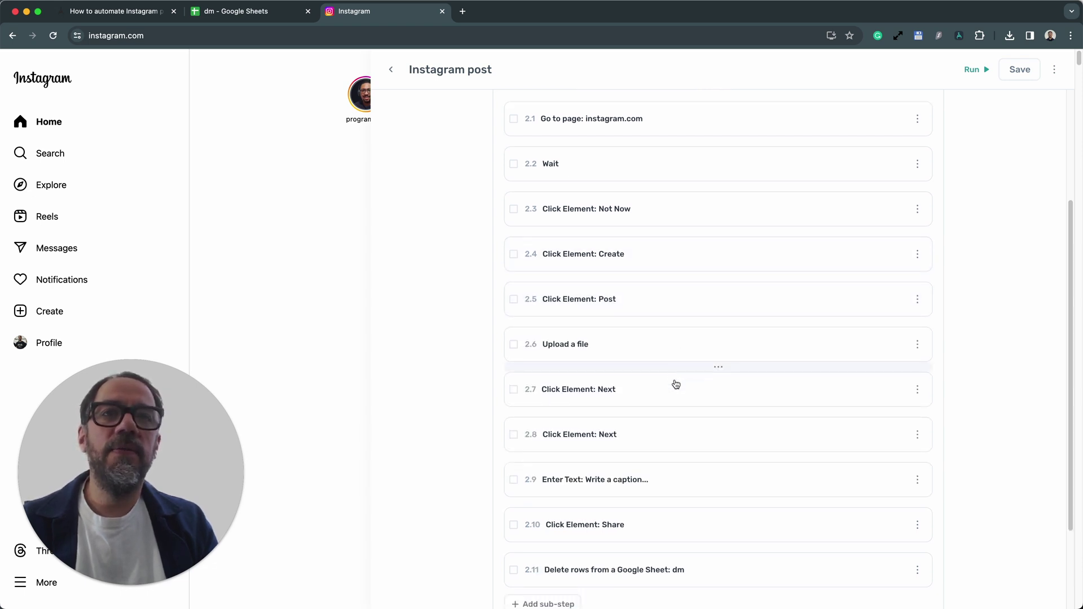
{"action": "left_click", "coordinate": [67, 305]}
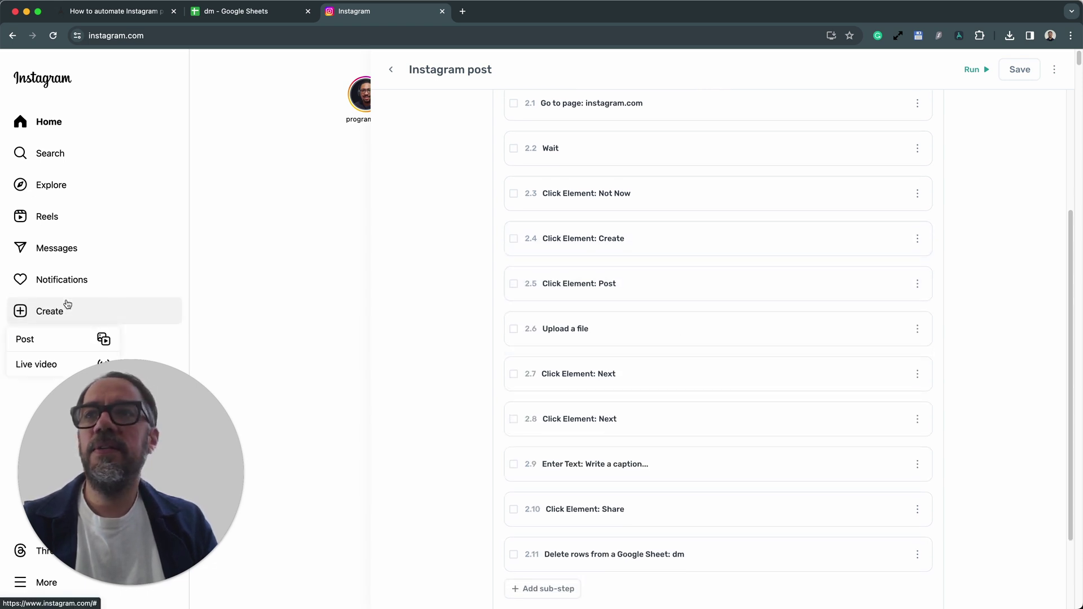
{"action": "left_click", "coordinate": [40, 339]}
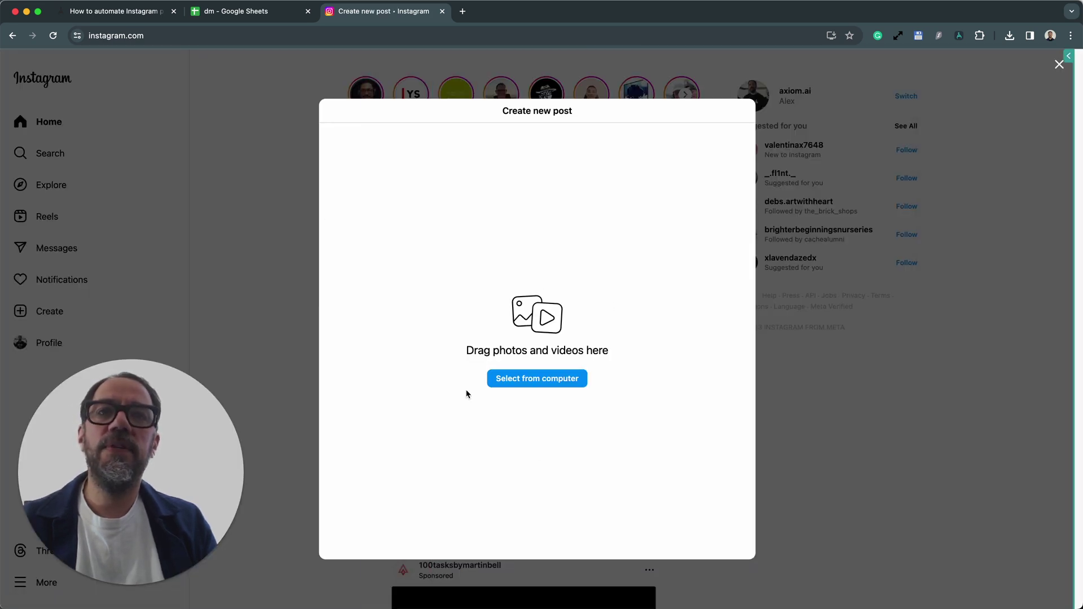
Step: Reselect the File Input Field for step 2.6 Upload a file on the Create new post dialog
{"action": "left_click", "coordinate": [1069, 60]}
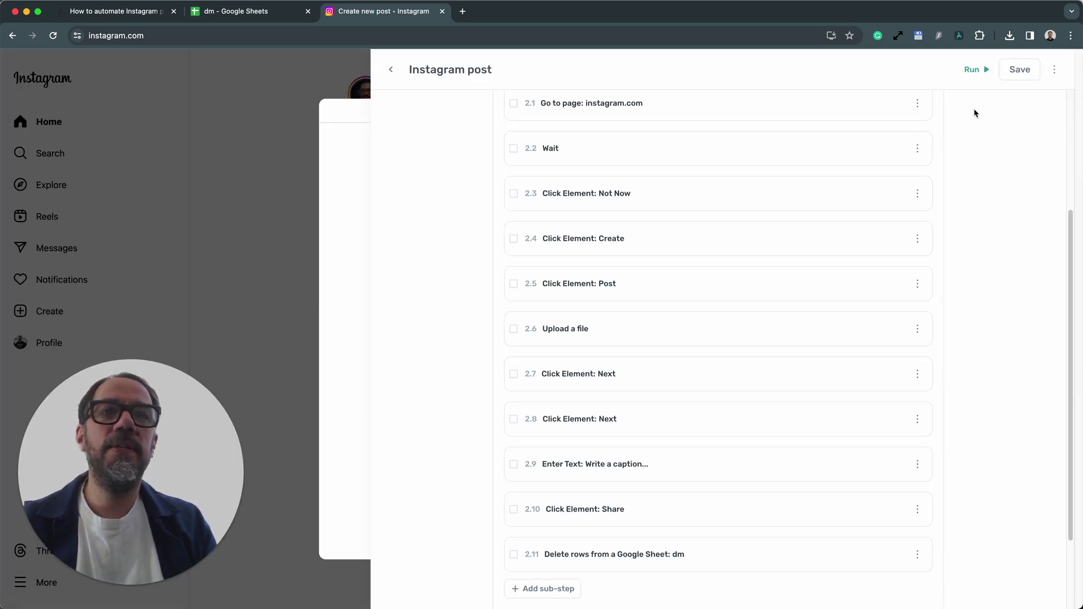
{"action": "scroll", "coordinate": [742, 414], "scroll_direction": "down", "scroll_amount": 1}
{"action": "scroll", "coordinate": [753, 395], "scroll_direction": "down", "scroll_amount": 2}
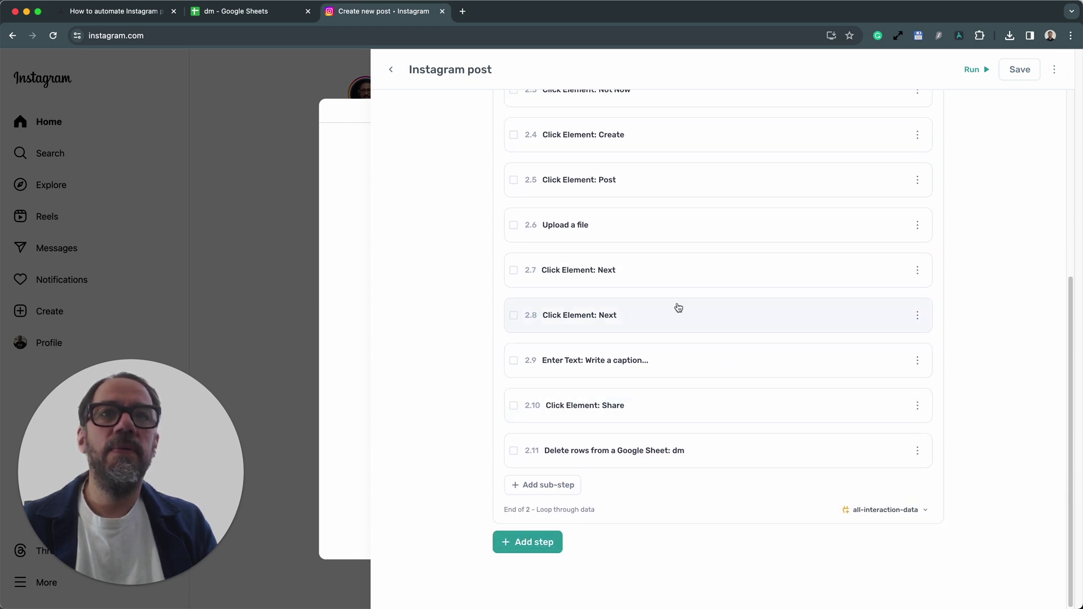
{"action": "left_click", "coordinate": [620, 228]}
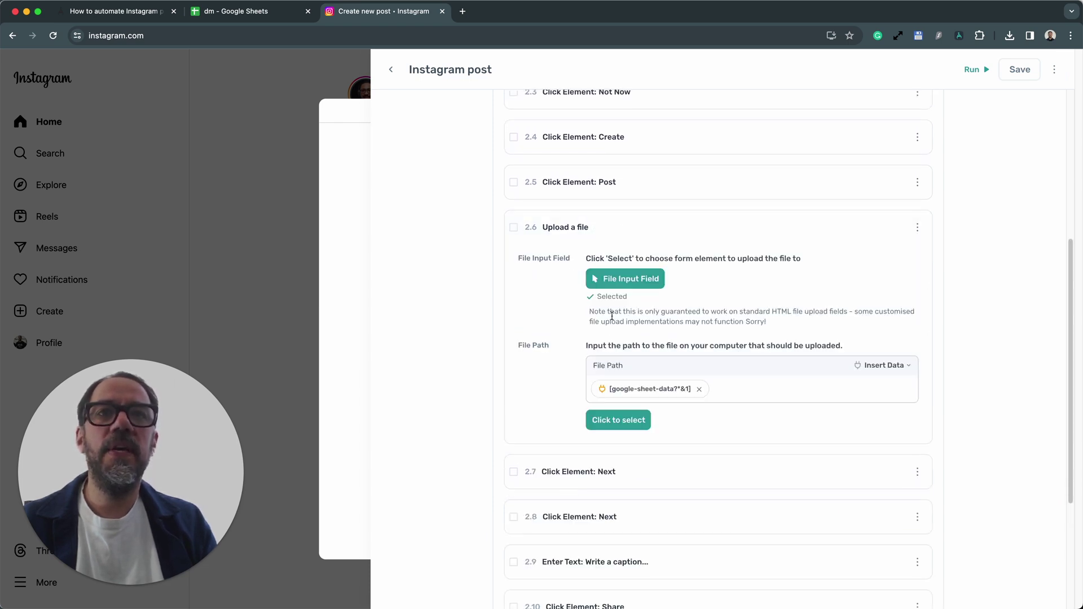
{"action": "left_click", "coordinate": [617, 280]}
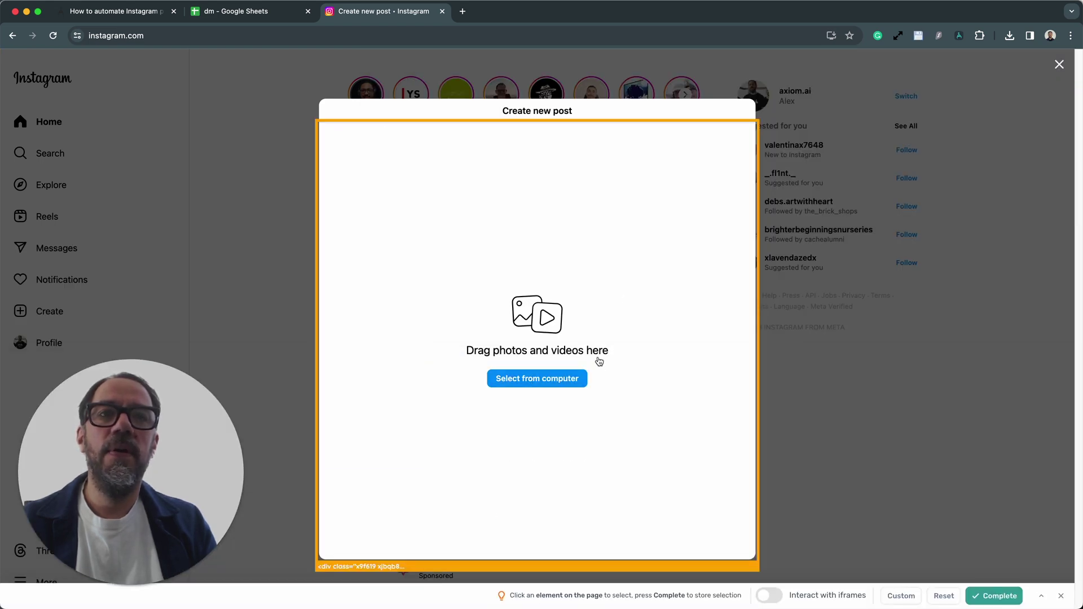
{"action": "left_click", "coordinate": [1005, 596]}
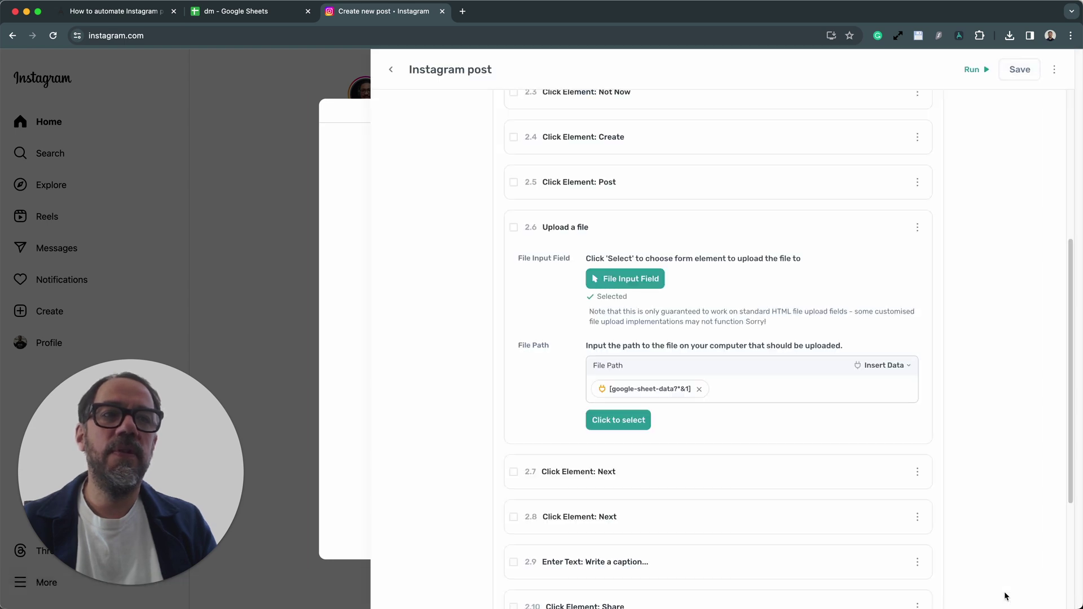
{"action": "left_click", "coordinate": [666, 229]}
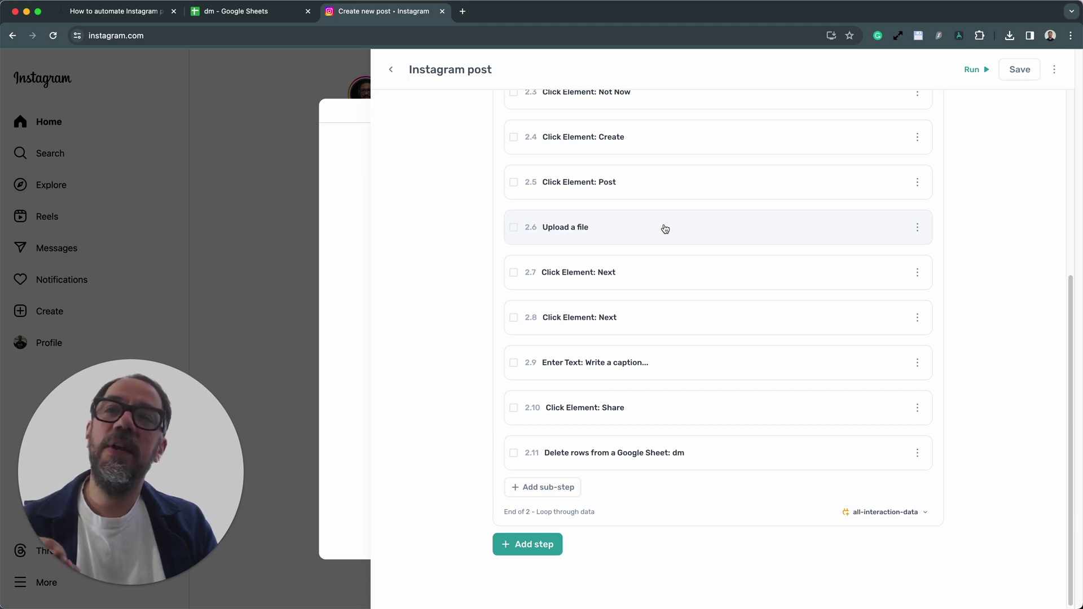
{"action": "left_click", "coordinate": [665, 229]}
Step: Collapse step 2.6, hide the Axiom panel, and close Instagram's Create new post dialog
{"action": "left_click", "coordinate": [665, 229]}
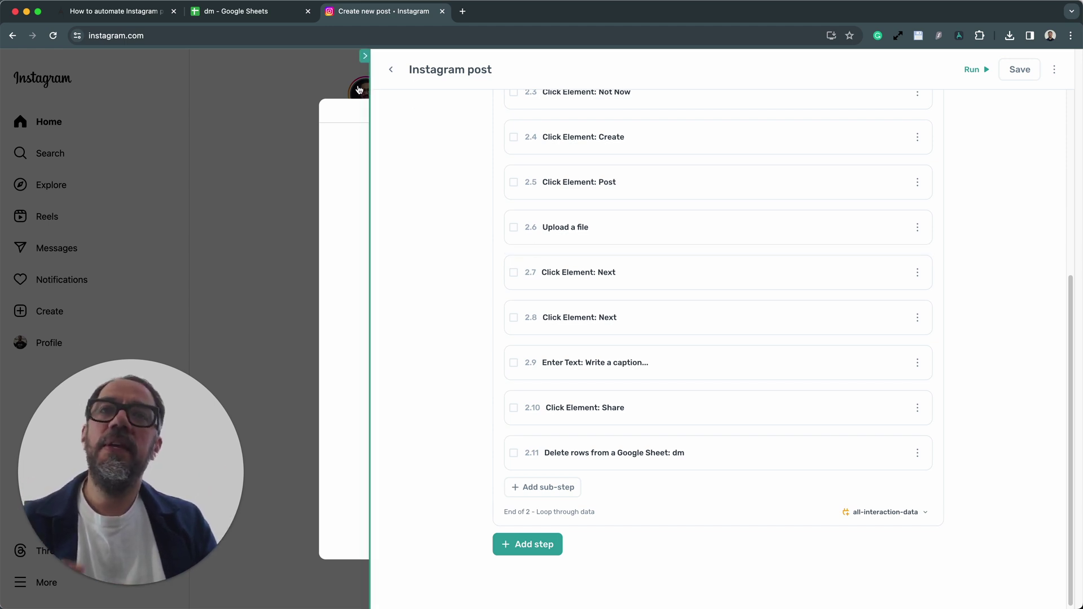
{"action": "left_click", "coordinate": [364, 58]}
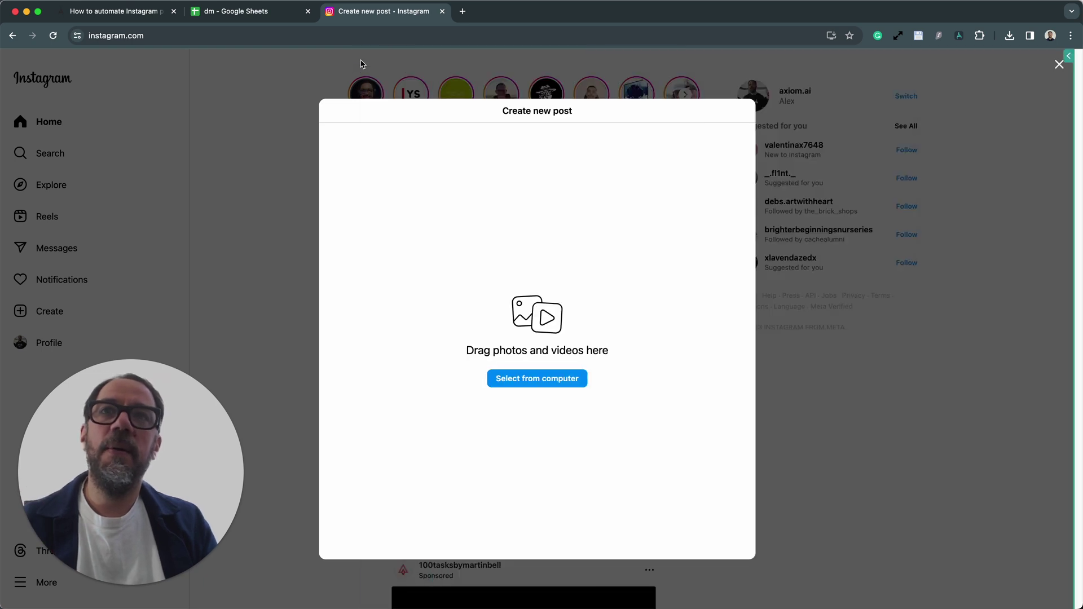
{"action": "left_click", "coordinate": [886, 278]}
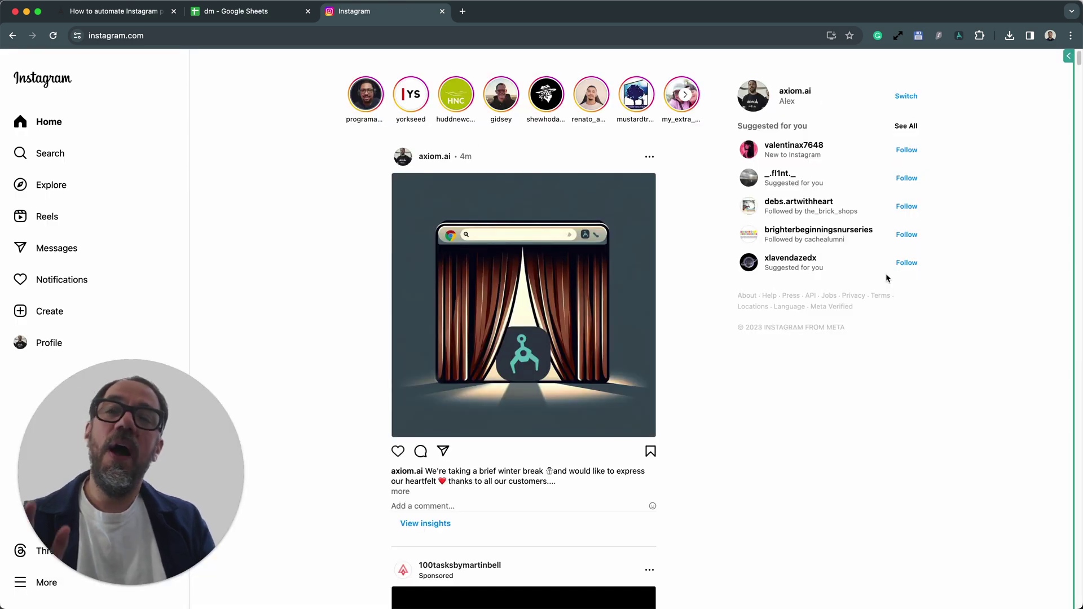